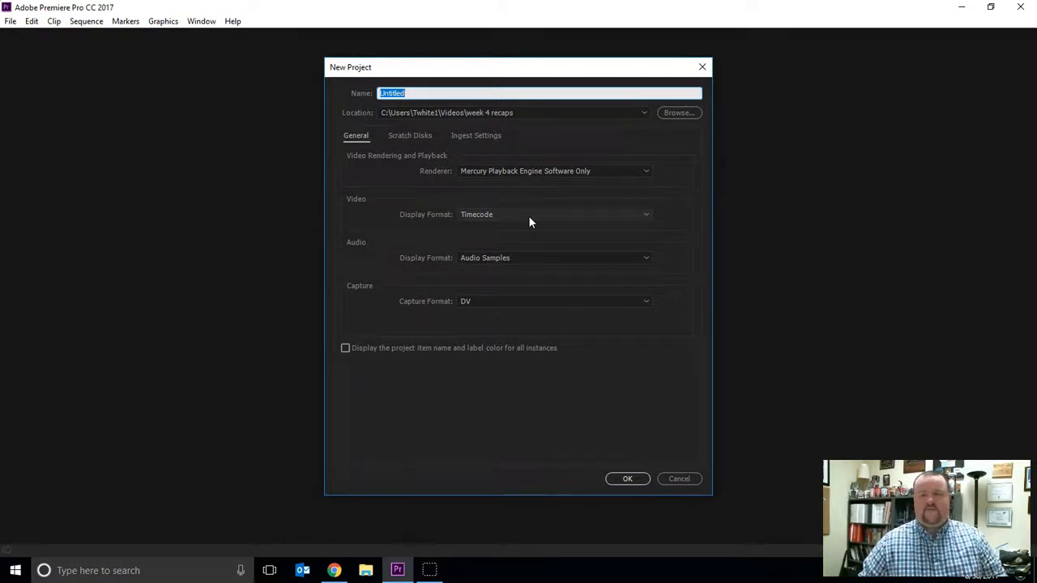
Step: Name the new project "Premiere Pro Training" and set its location to the tutorials folder inside Videos
click(671, 114)
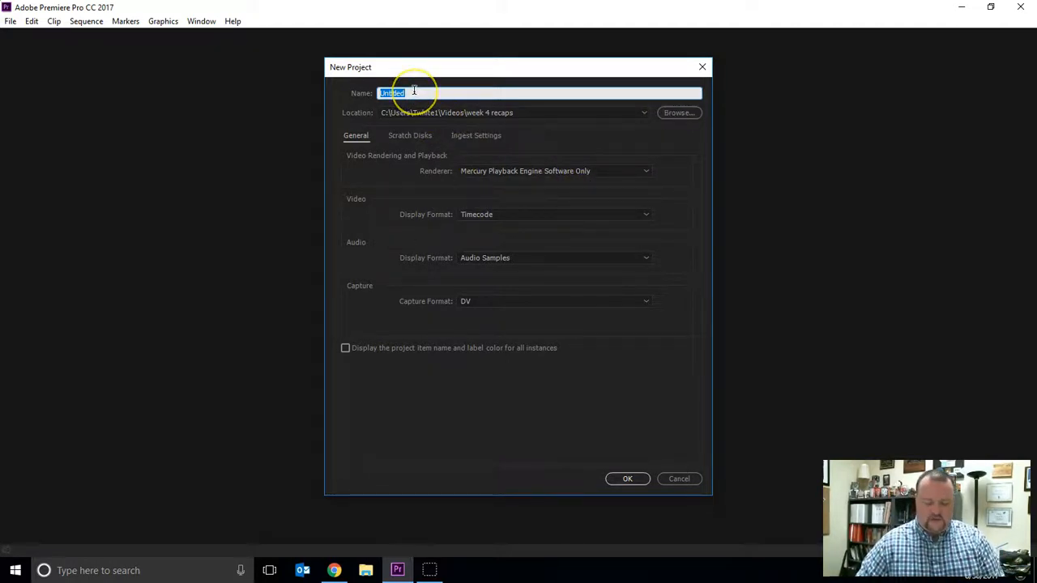
text(Premiere Pro Training)
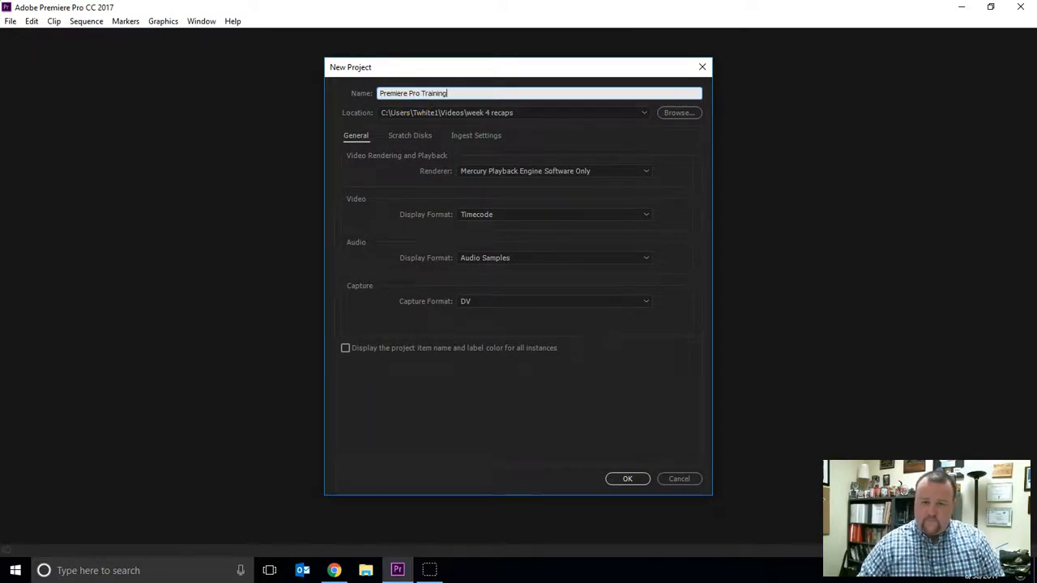
click(684, 113)
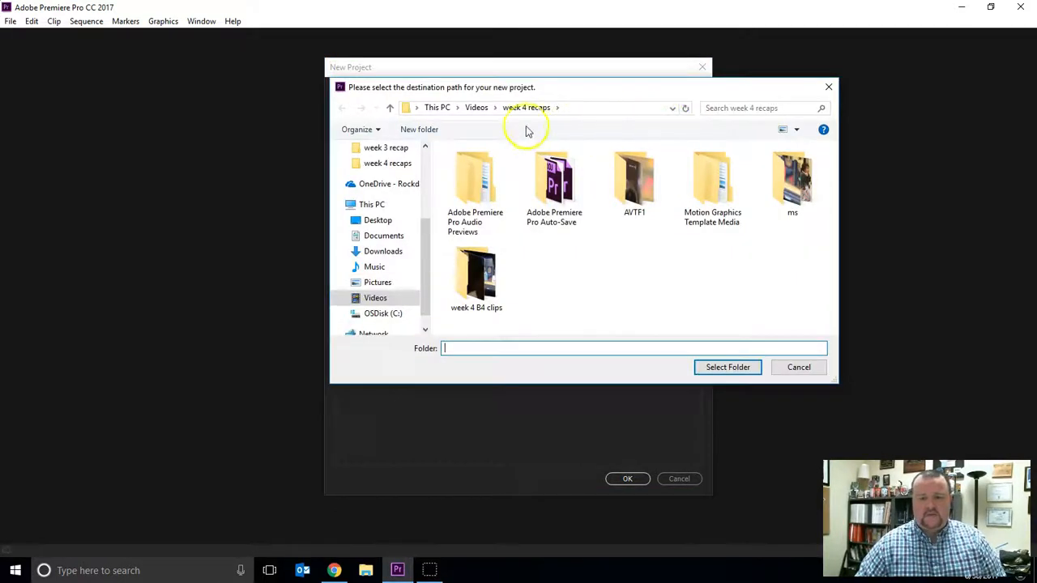
click(377, 299)
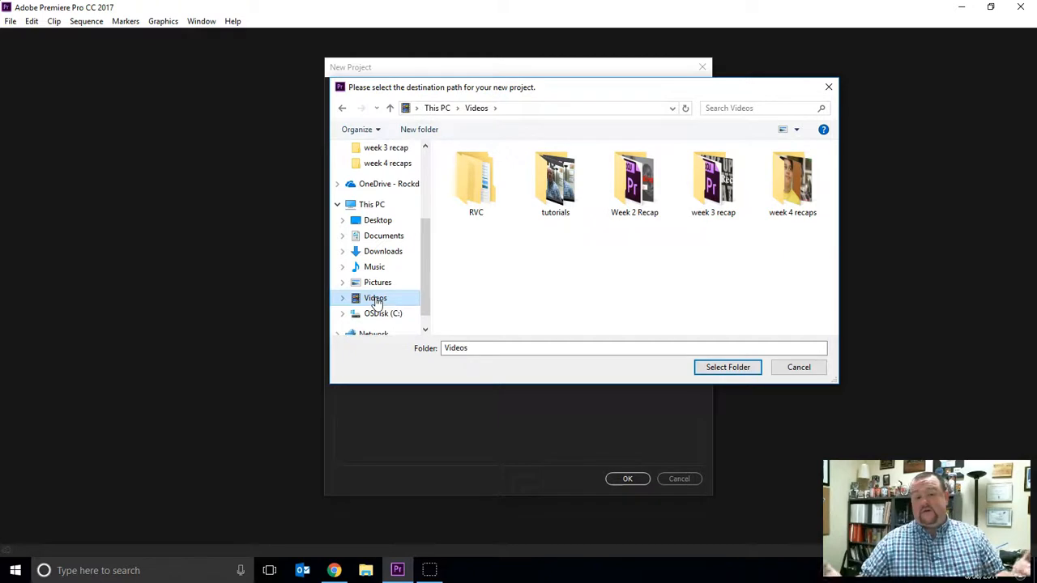
click(554, 188)
double_click(552, 187)
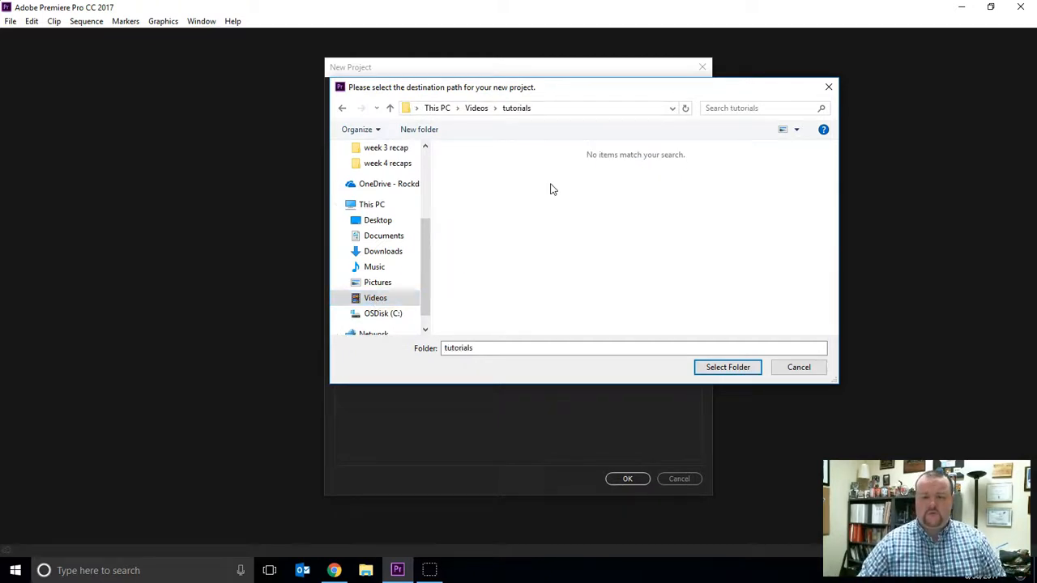
click(727, 368)
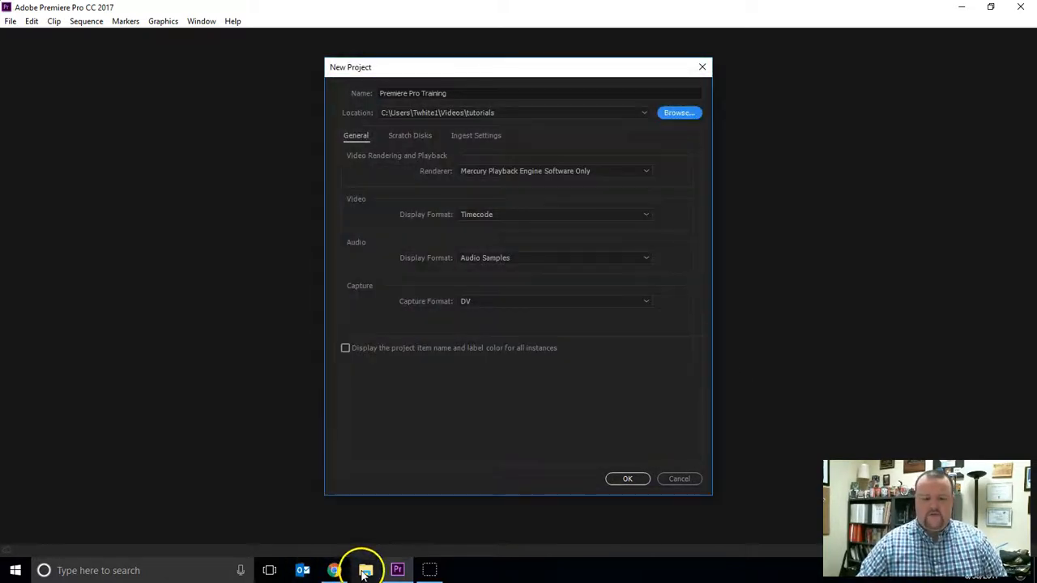
Step: Look through the contents of the Videos tutorials folder in File Explorer, and close the window
click(365, 571)
scroll(145, 425, down, 1)
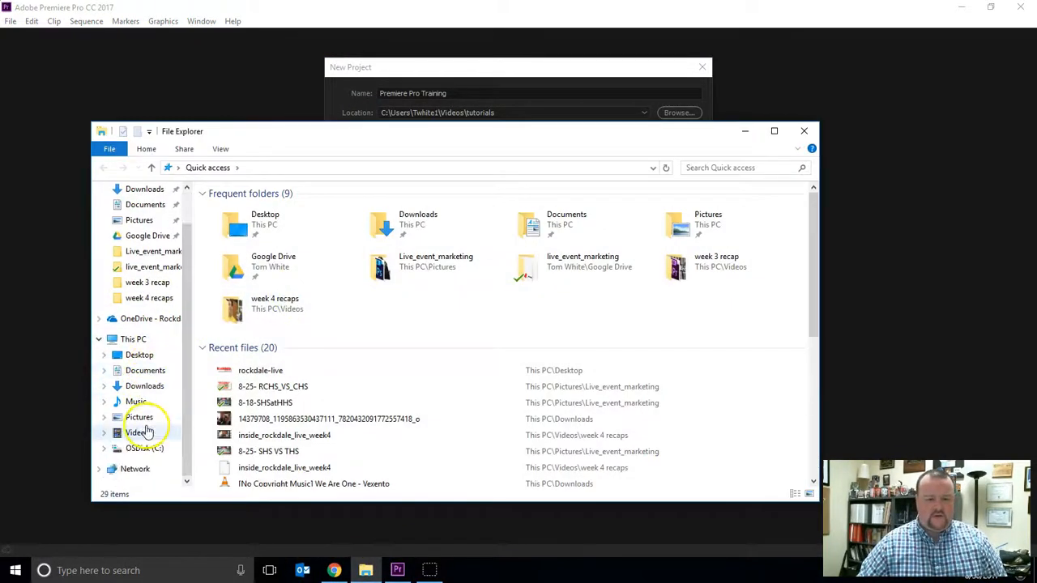
click(138, 433)
double_click(312, 213)
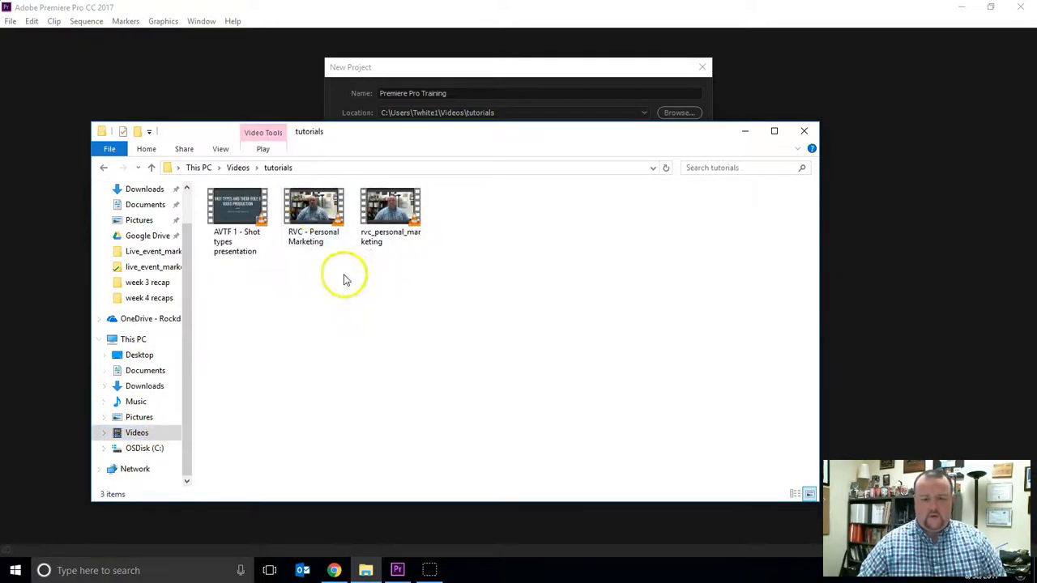
click(804, 131)
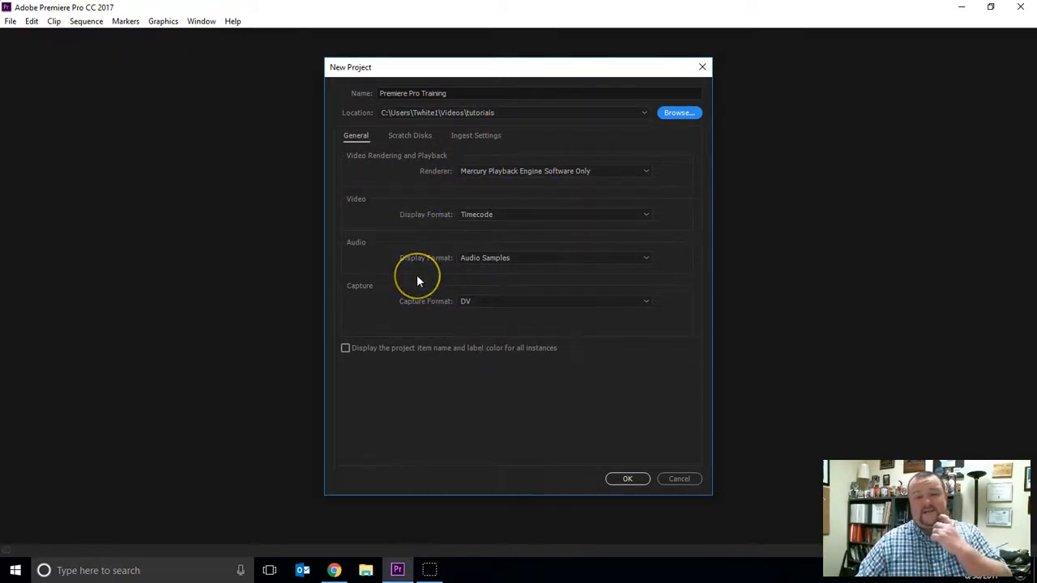
Step: Create the project with the current settings and switch to the Editing workspace
click(629, 479)
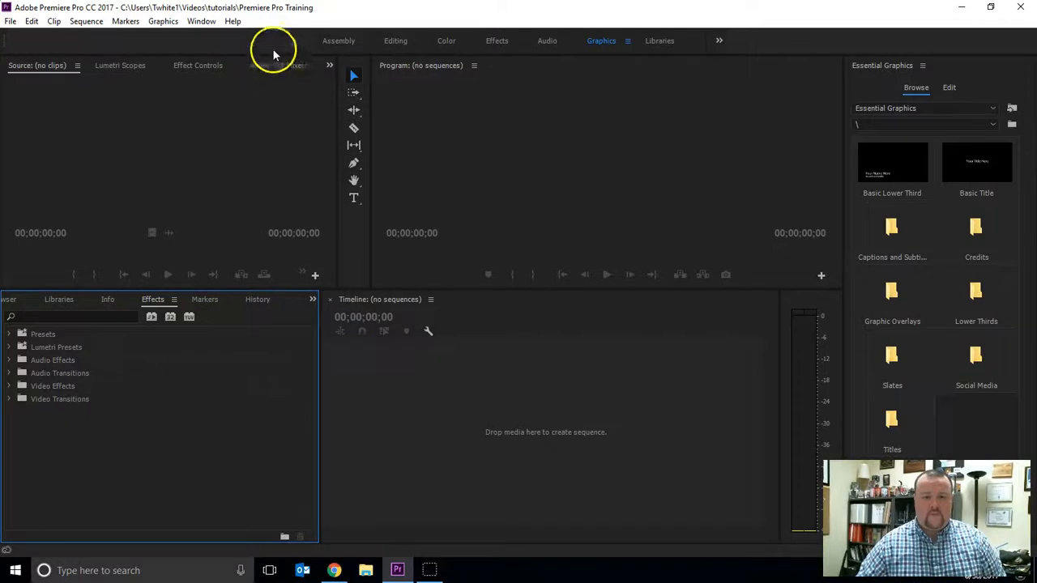
click(396, 42)
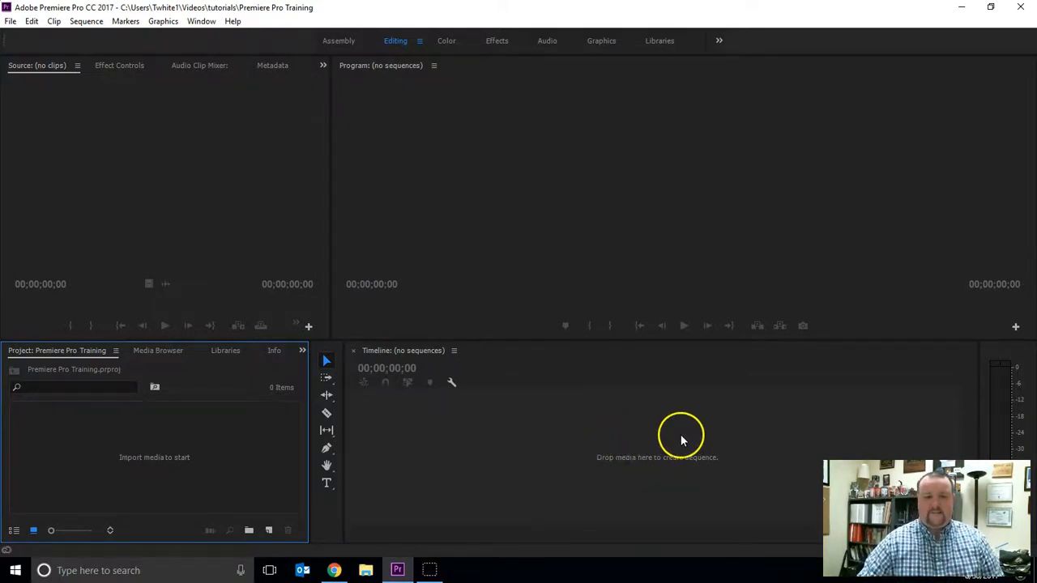
Step: Import the clips MVI_0008, MVI_0010, MVI_0011, MVI_0015 and MVI_0017 from the AVTF1 folder, and deselect them in the project
double_click(166, 468)
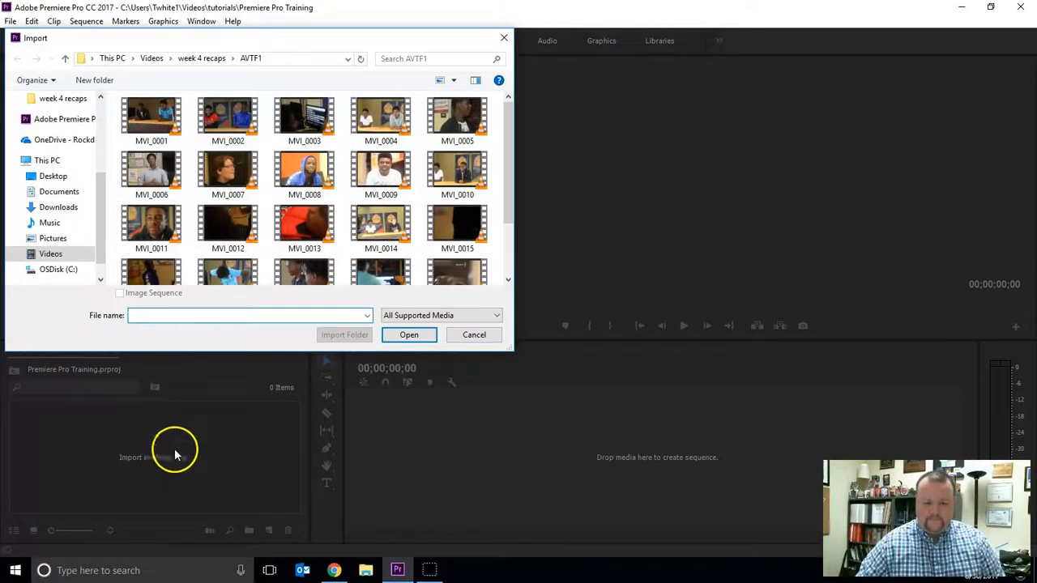
click(305, 172)
ctrl+click(458, 172)
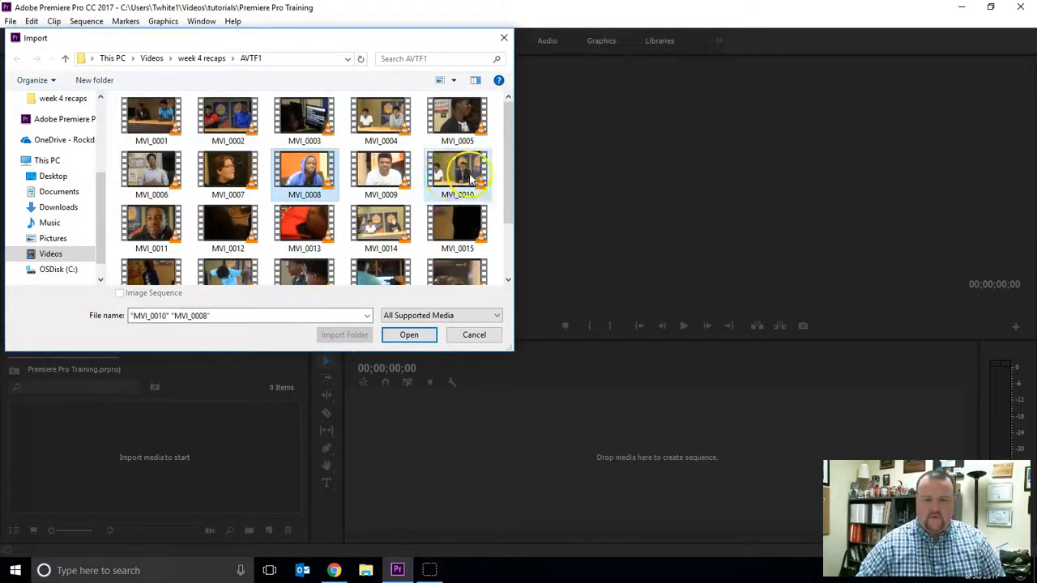
ctrl+click(468, 251)
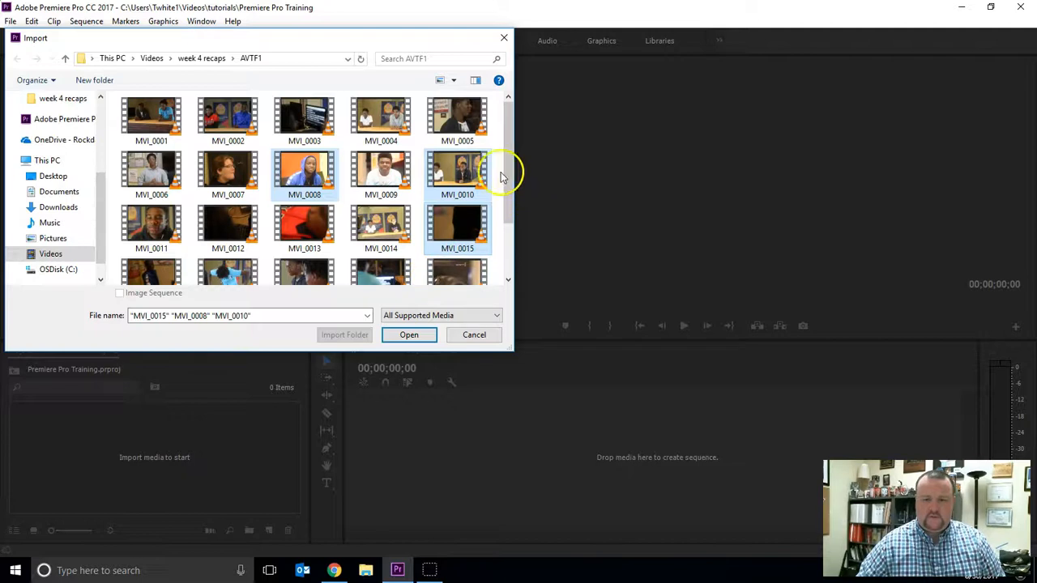
drag(506, 176, 513, 232)
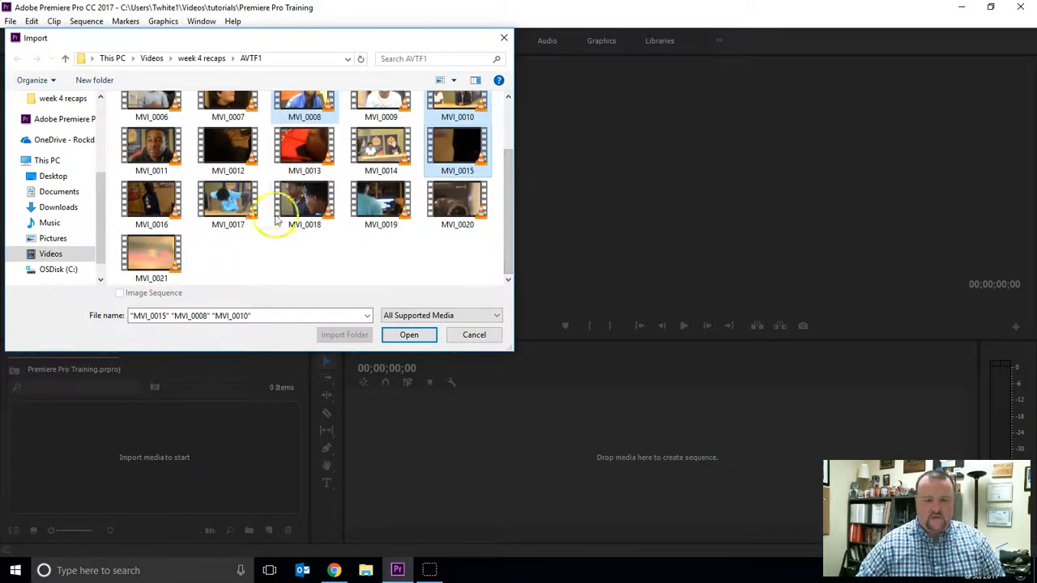
ctrl+click(246, 214)
ctrl+click(152, 150)
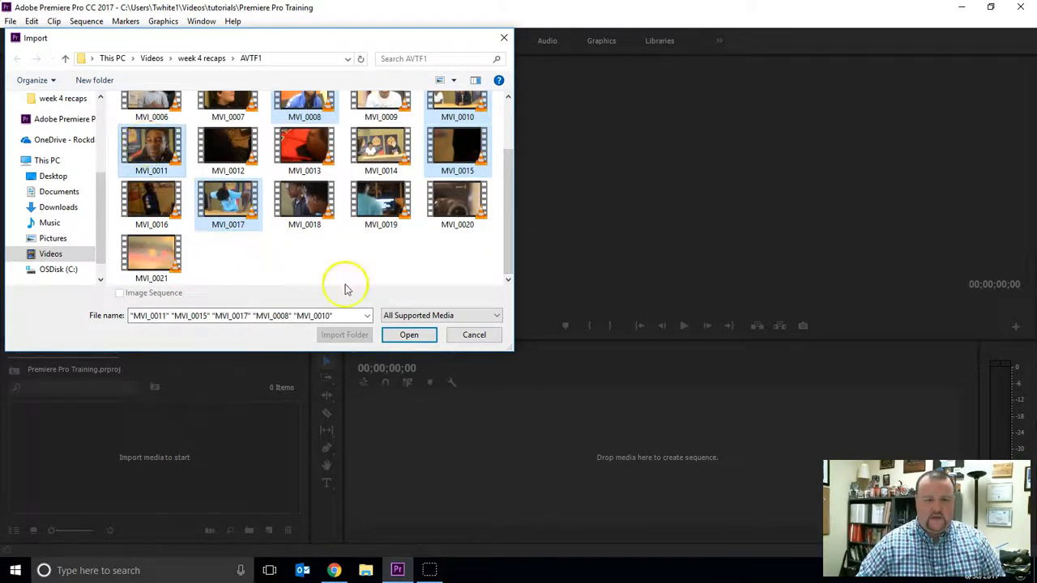
click(409, 335)
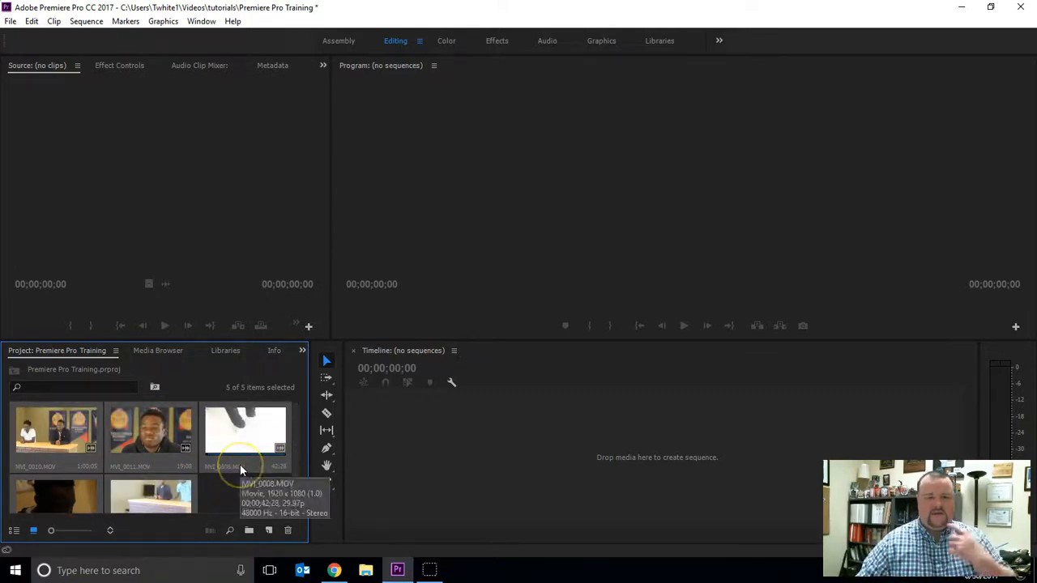
scroll(239, 470, down, 1)
click(240, 472)
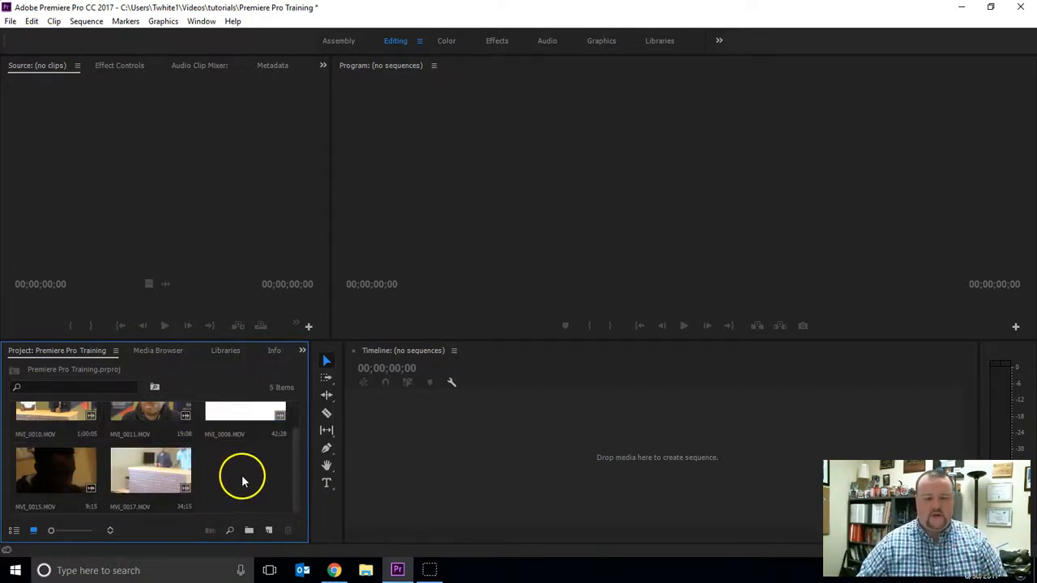
scroll(242, 482, up, 1)
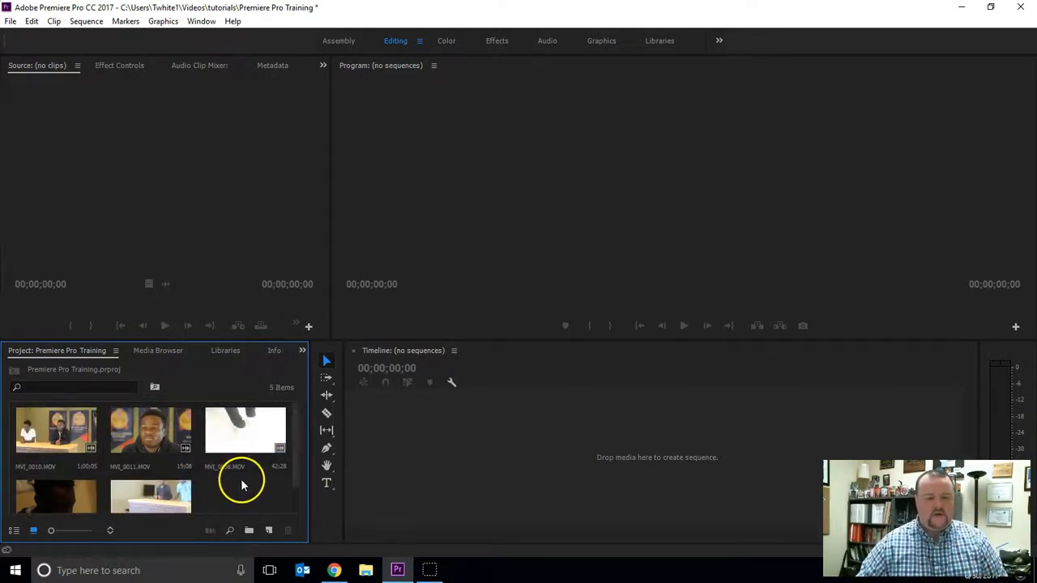
Step: Open MVI_0011.MOV in the Source monitor, play it from its start and mark an In point at 09;07;21;05
double_click(154, 431)
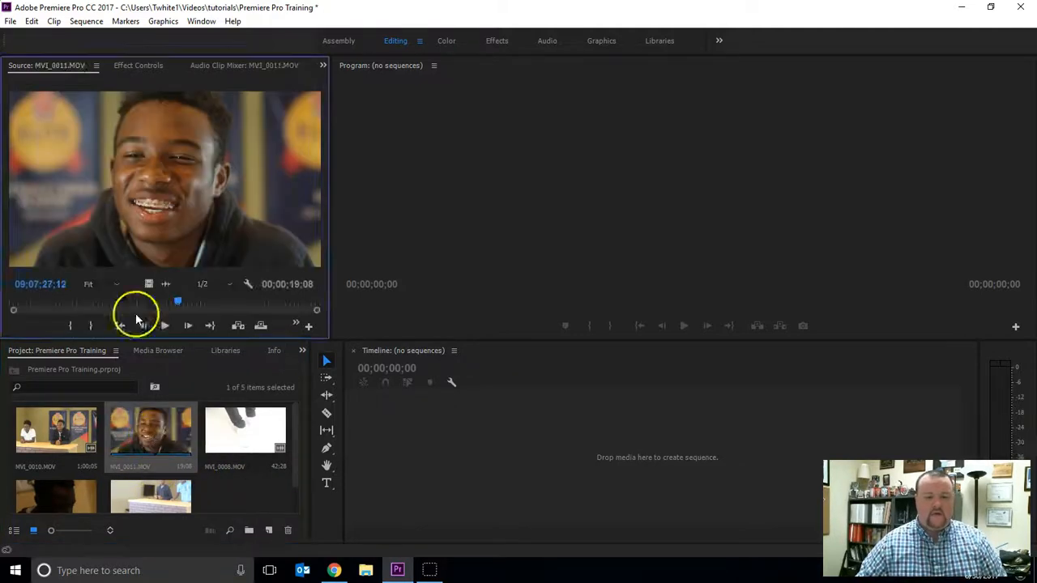
drag(177, 301, 11, 310)
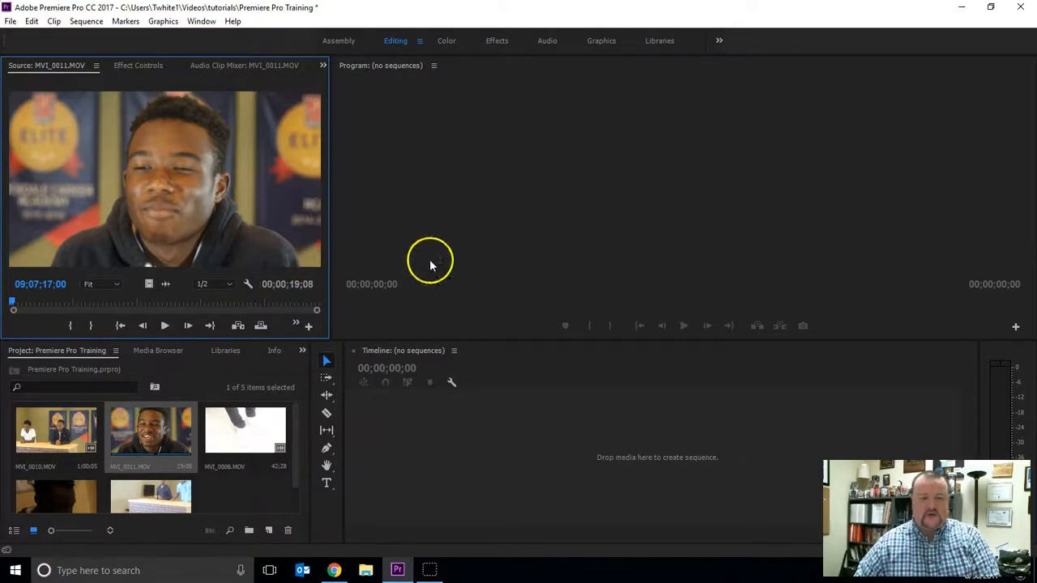
key(space)
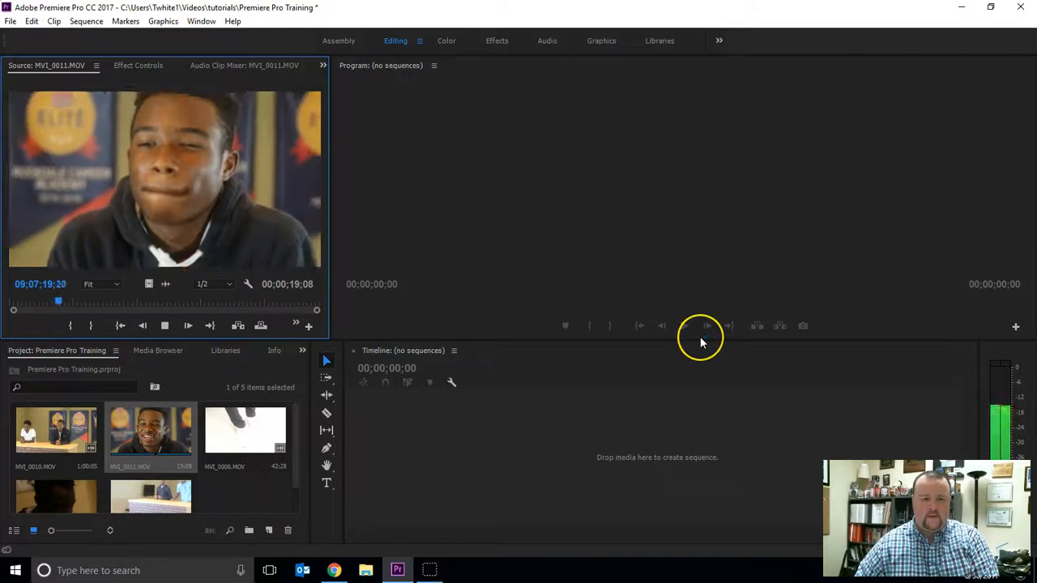
key(space)
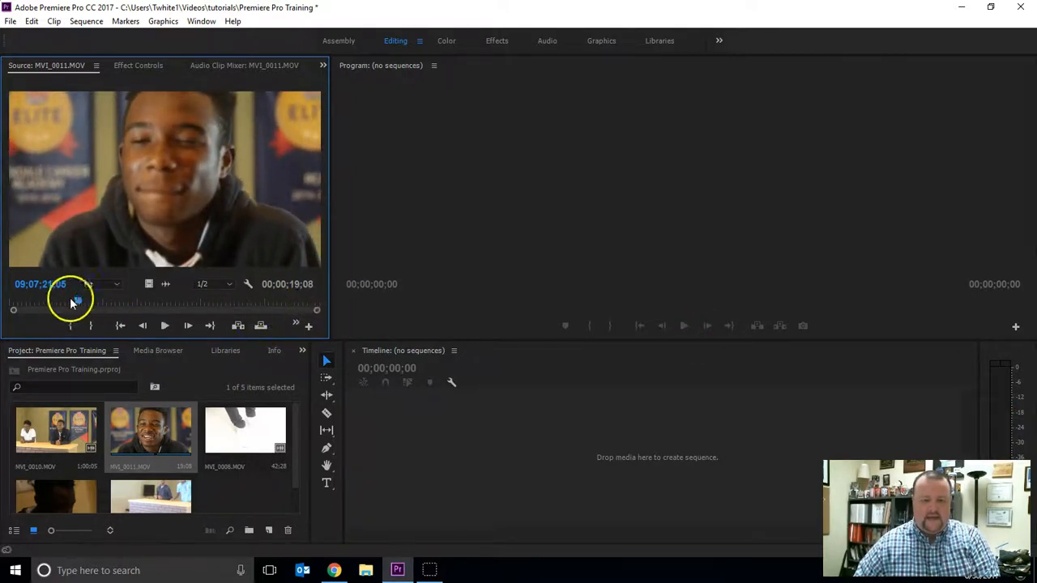
key(i)
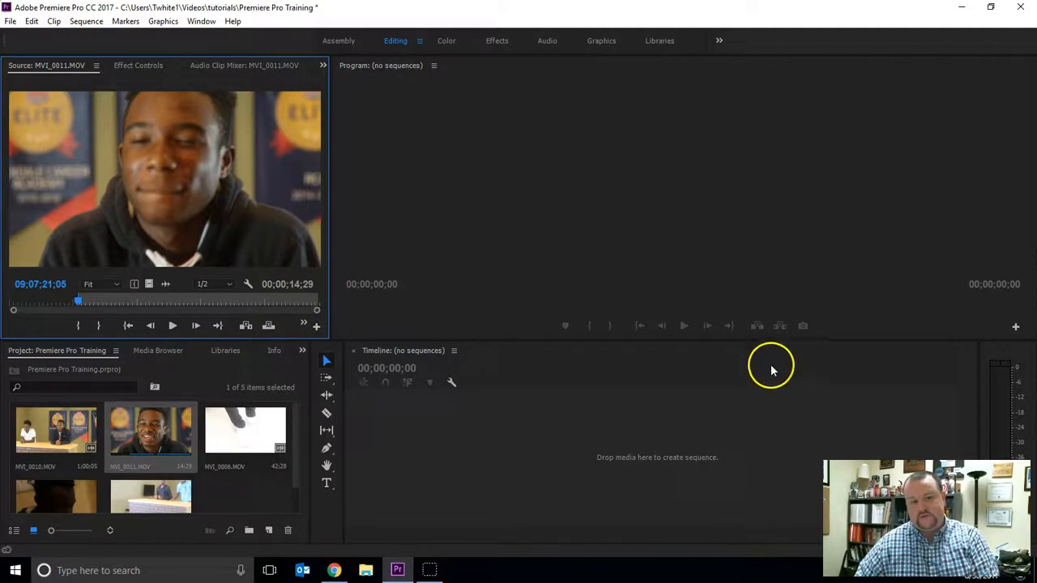
Step: Play on in the source clip and mark an Out point at 09;07;25;08
key(space)
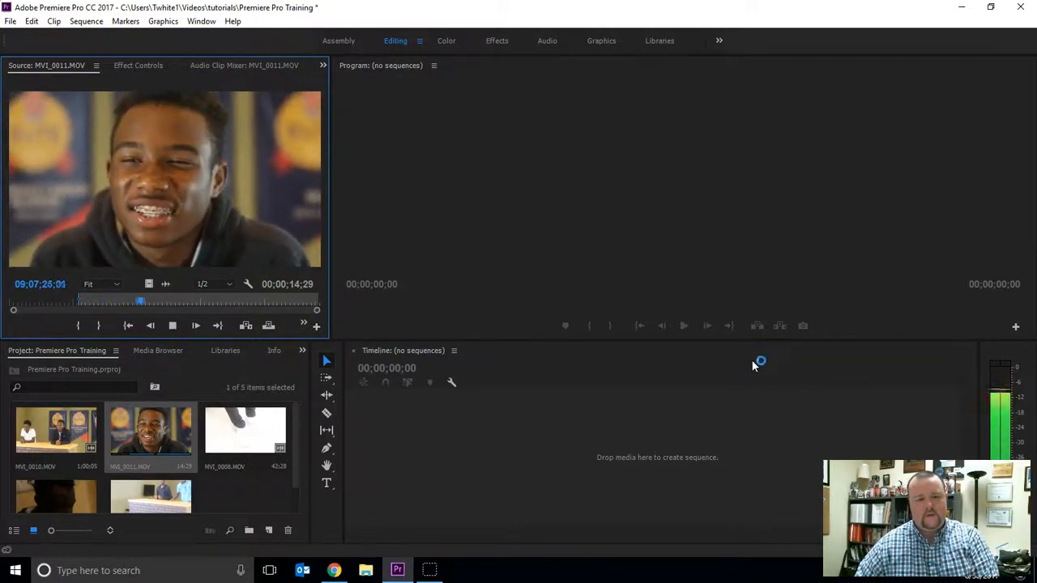
key(space)
key(o)
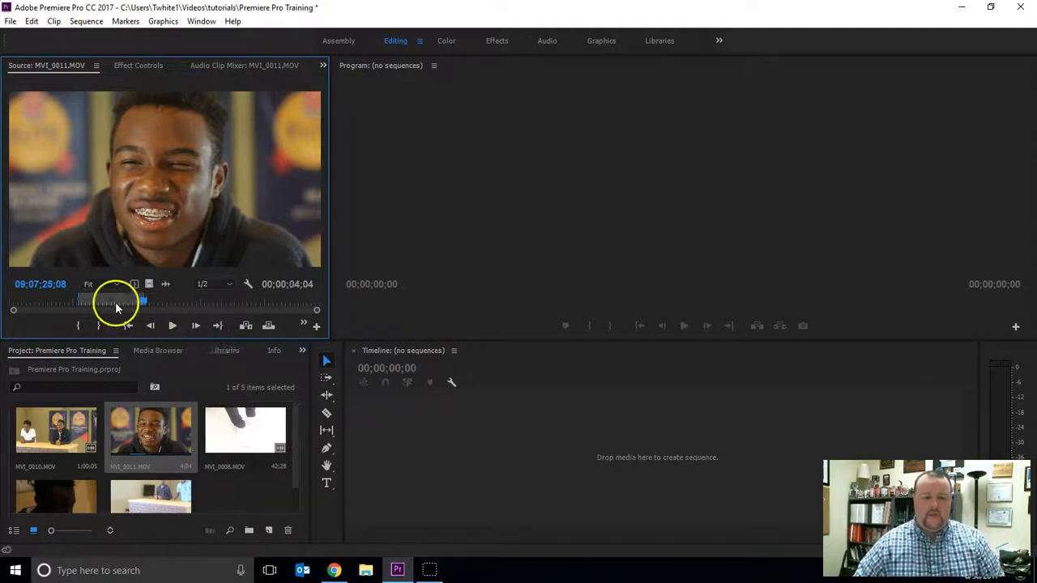
Step: Create a sequence from the marked part of MVI_0011.MOV by placing it on the empty timeline, and play it back
drag(162, 150, 451, 451)
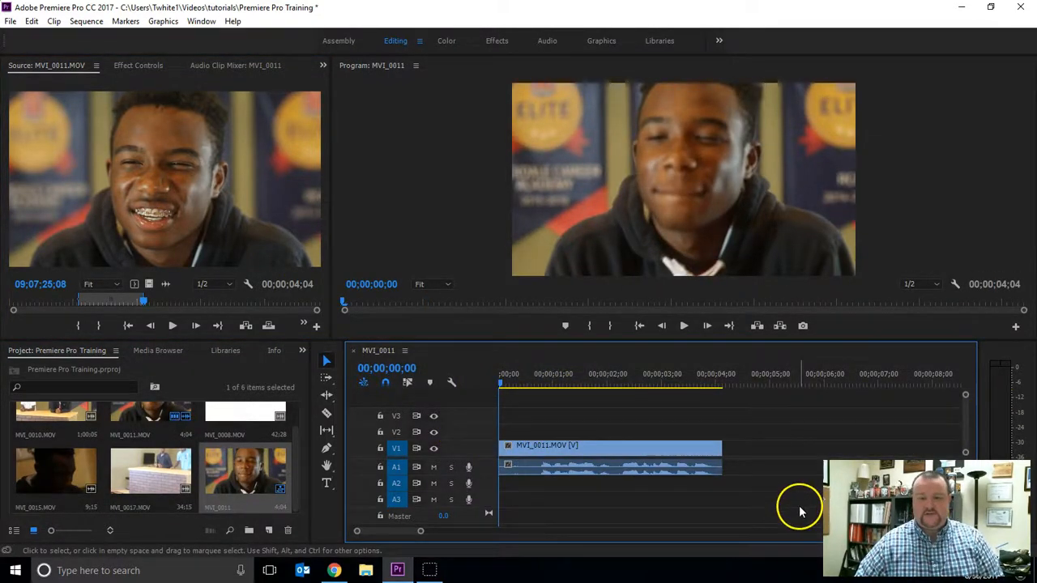
key(space)
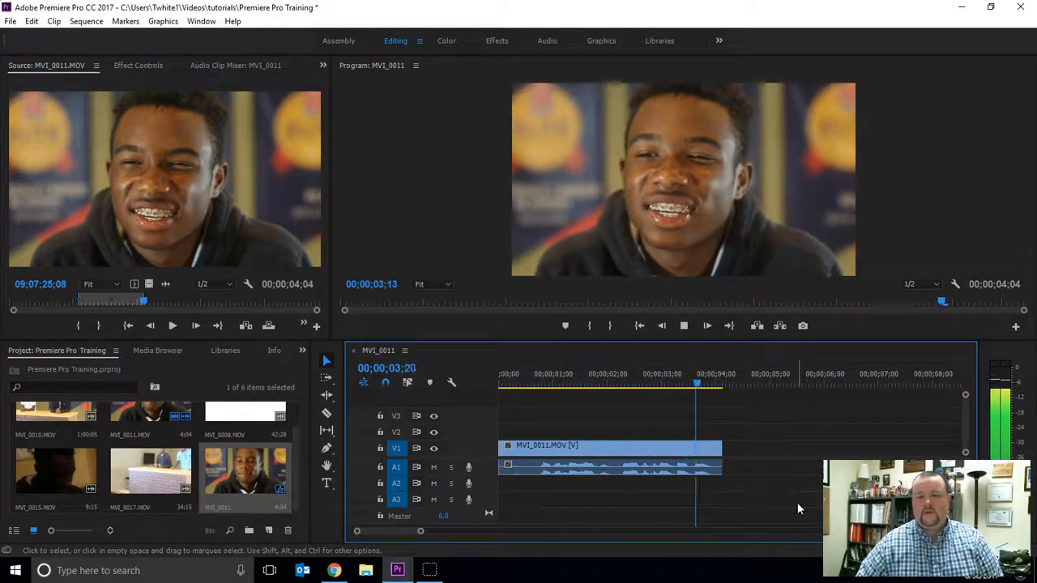
key(space)
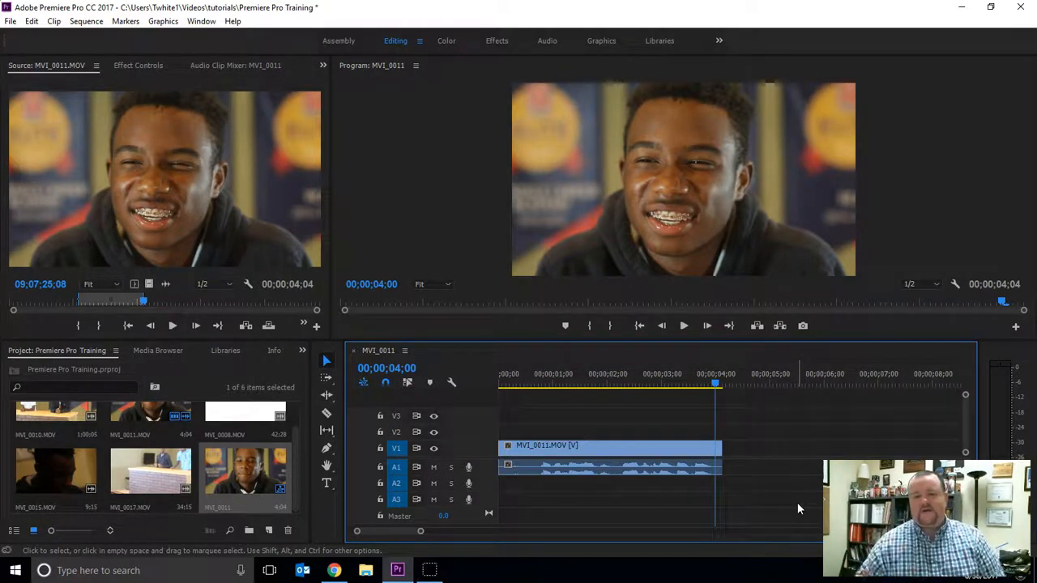
scroll(127, 474, up, 1)
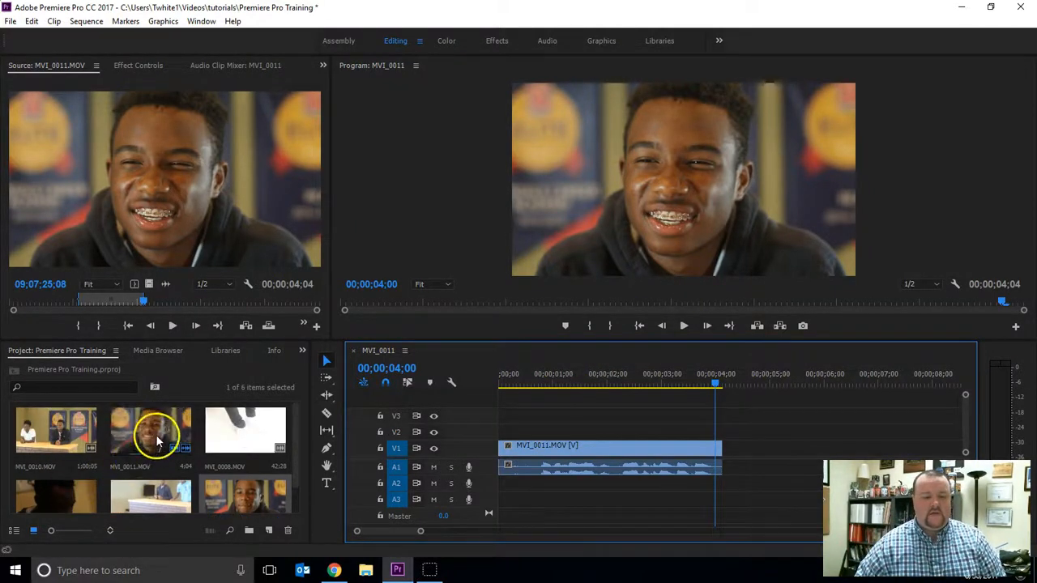
click(156, 306)
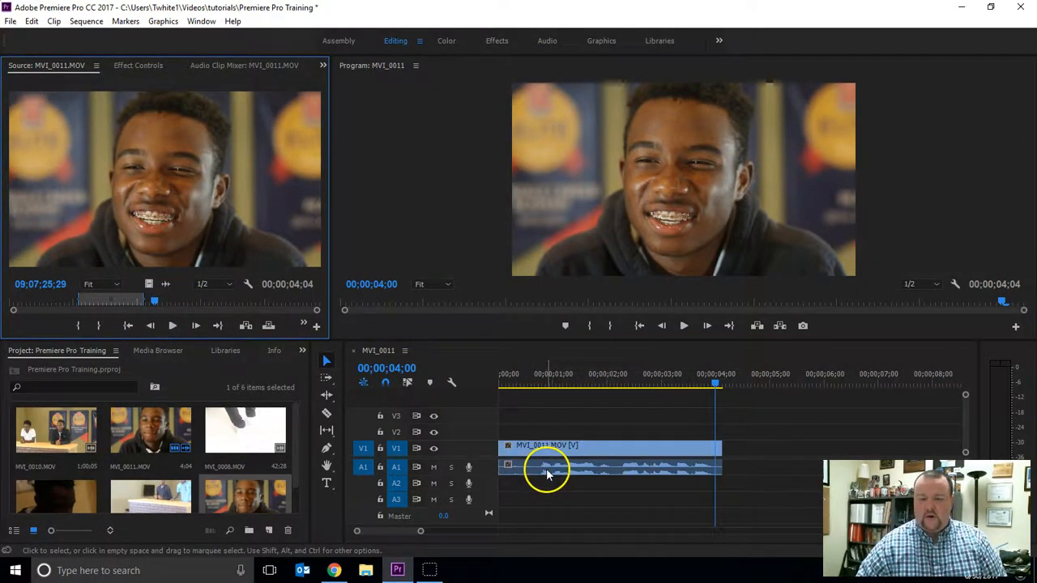
click(398, 453)
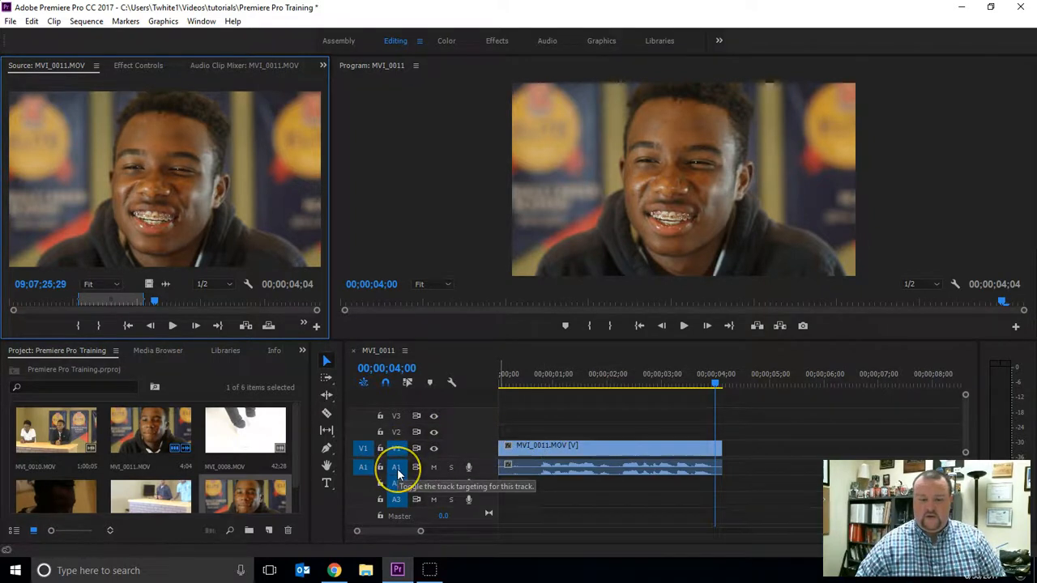
click(395, 450)
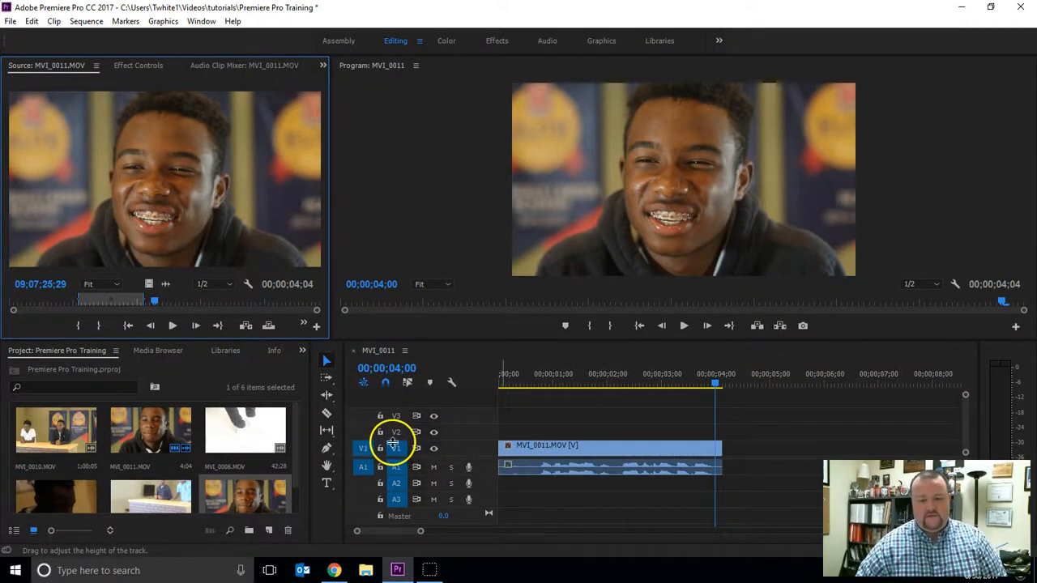
click(395, 450)
Step: Return the timeline playhead to 00;00;00;00 and enlarge audio track A1 so its left and right waveforms show
drag(548, 382, 499, 387)
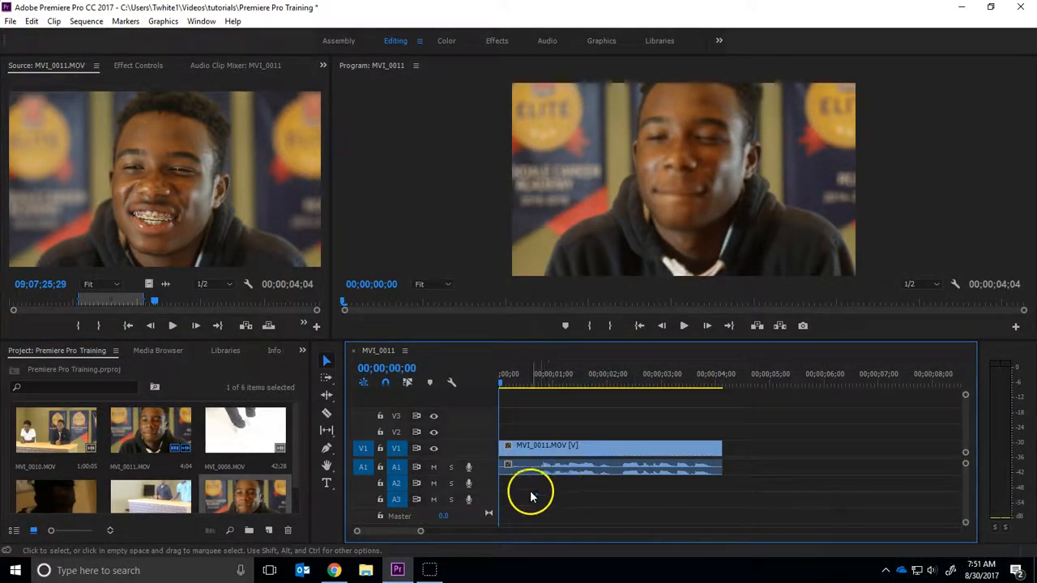
drag(471, 469, 474, 507)
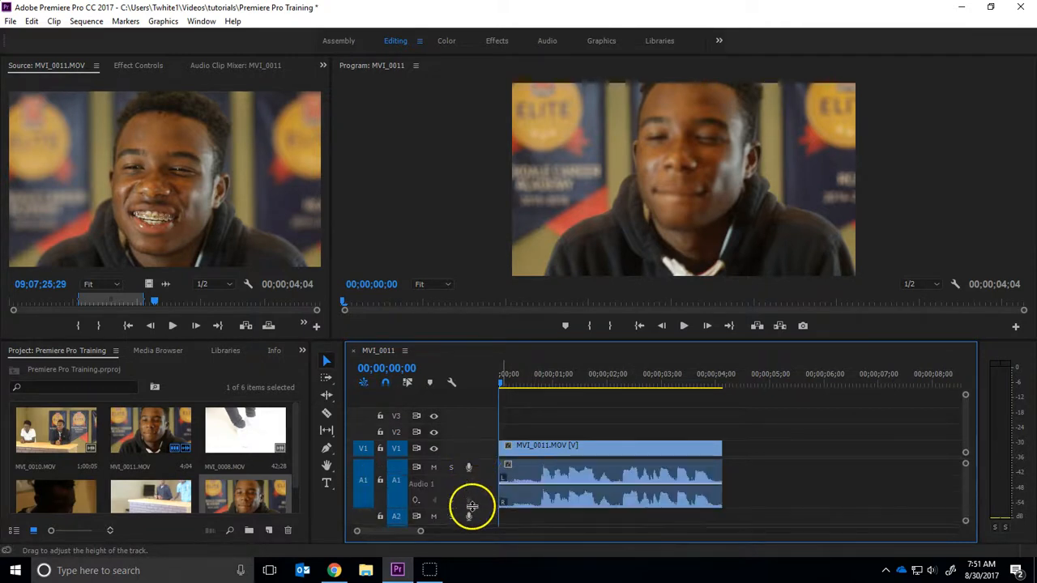
Step: Try different volume levels on the A1 audio of MVI_0011.MOV, playing the sequence to compare them
click(535, 486)
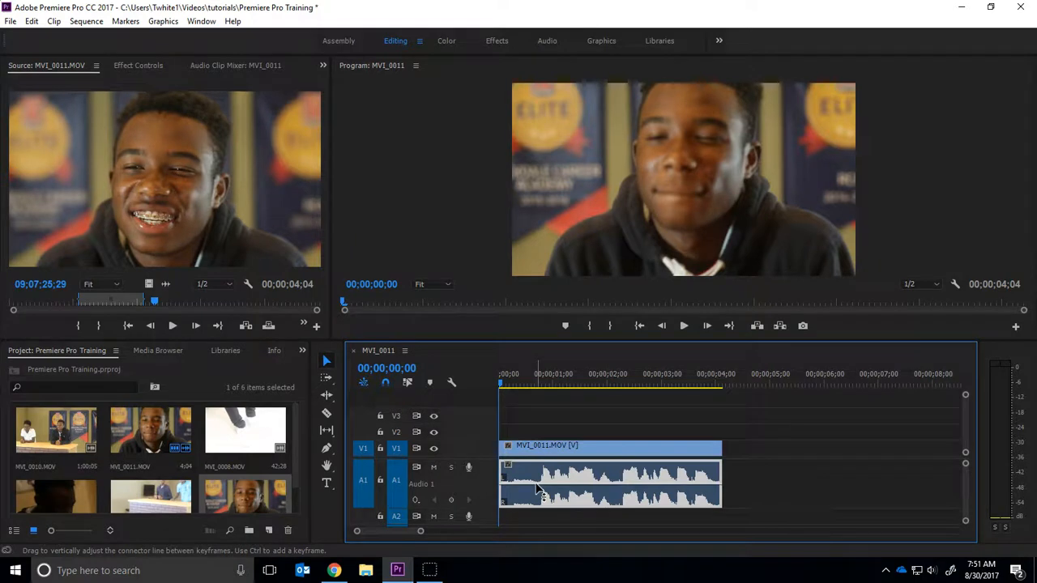
drag(537, 488, 534, 478)
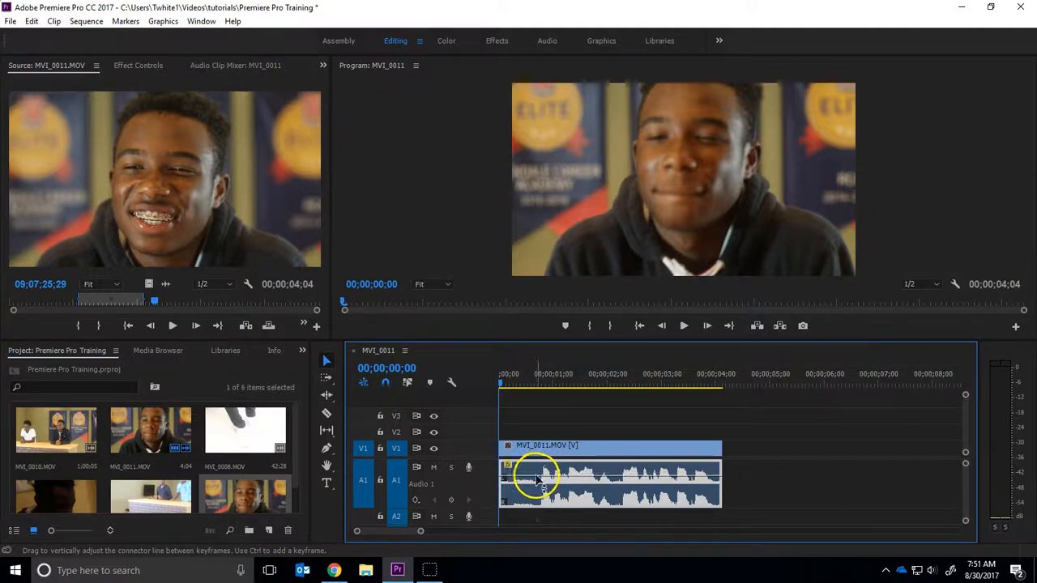
key(space)
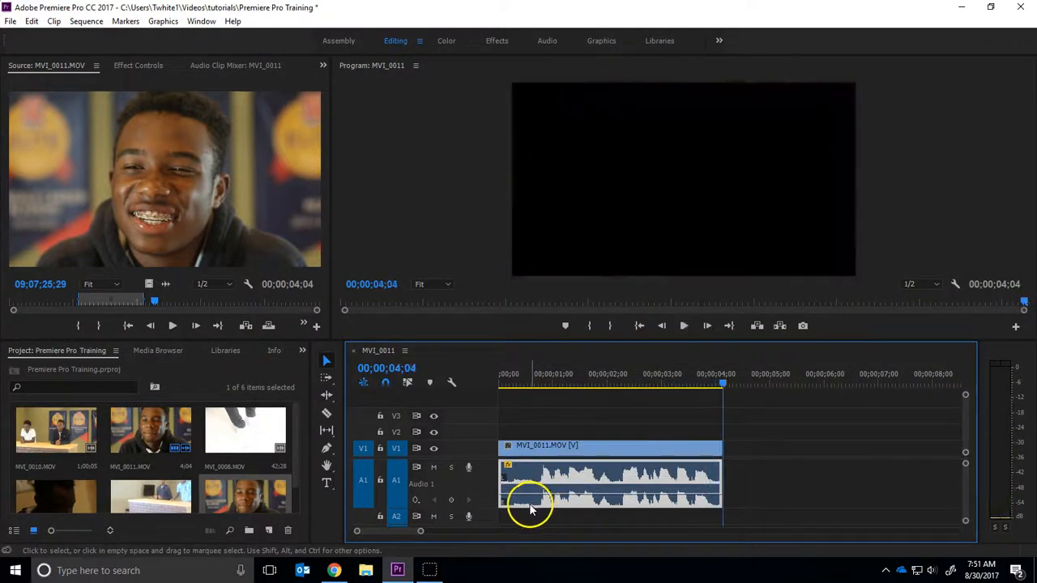
click(538, 379)
key(space)
key(space)
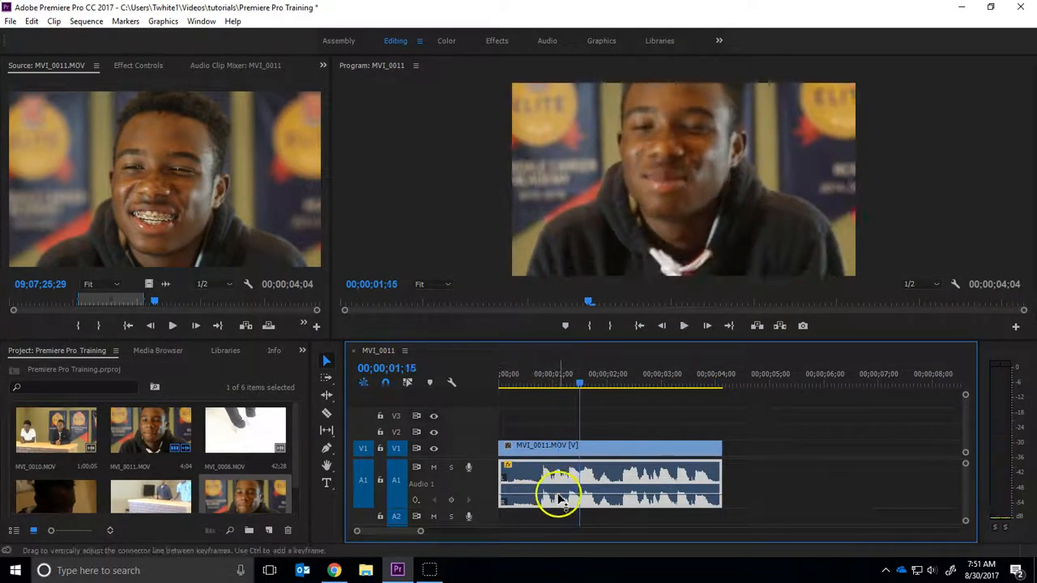
drag(560, 496, 551, 486)
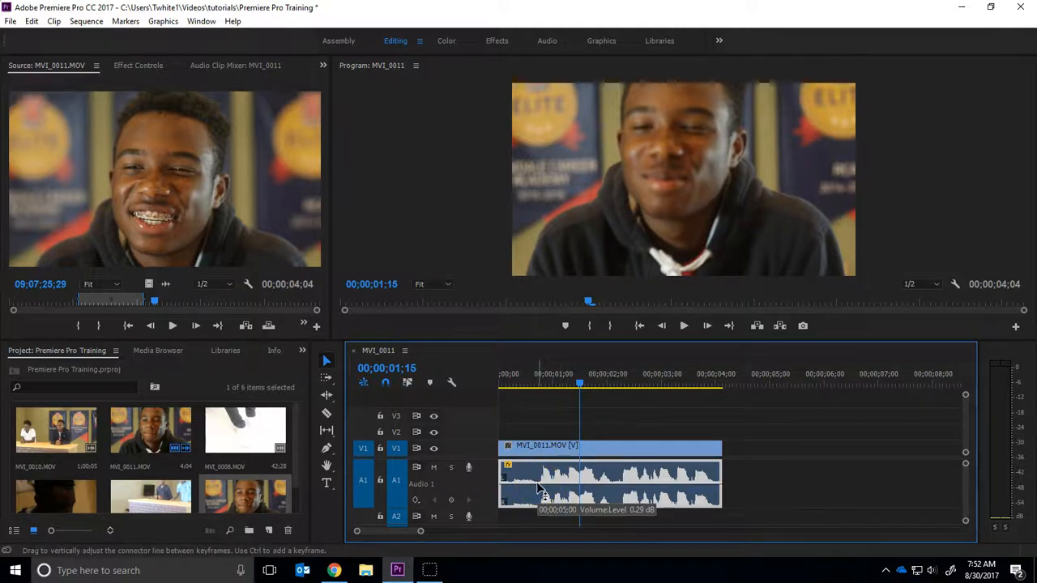
click(538, 485)
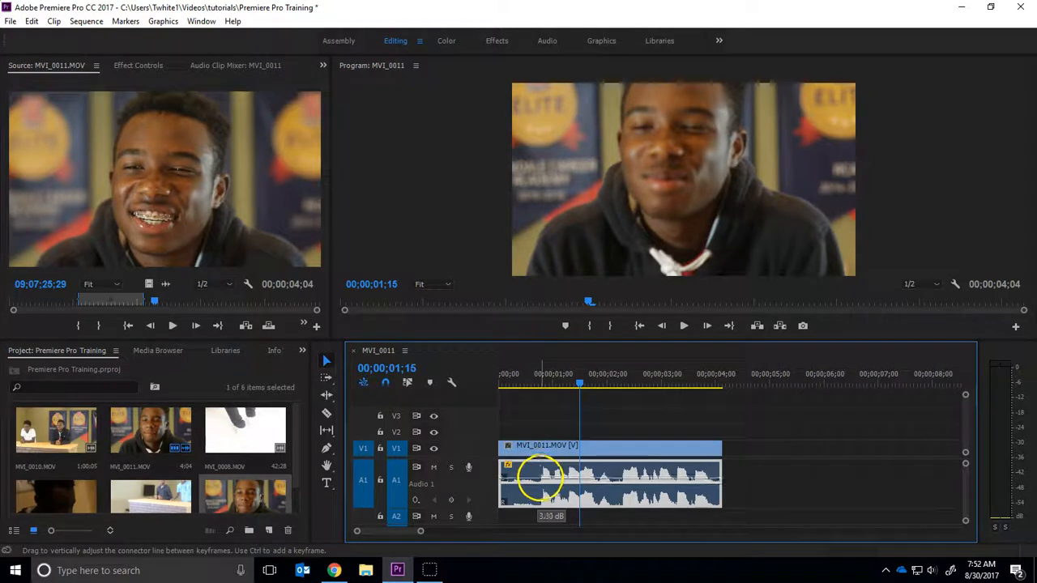
Step: Add two volume keyframes near the start of the A1 audio so its level ramps up, and play from 00;00;00;11
ctrl+click(526, 486)
drag(526, 485, 559, 482)
drag(574, 384, 518, 378)
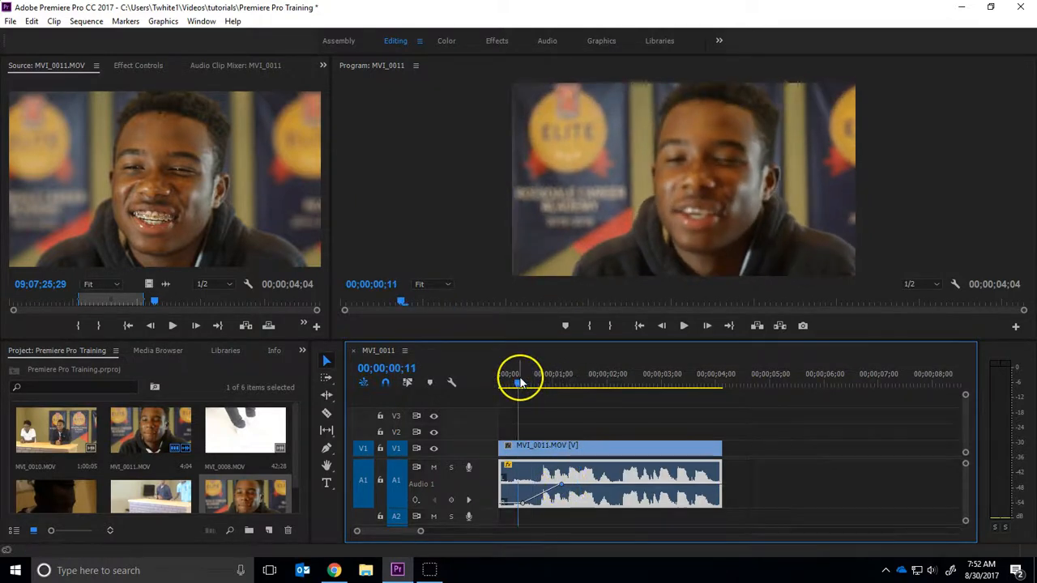
key(space)
key(space)
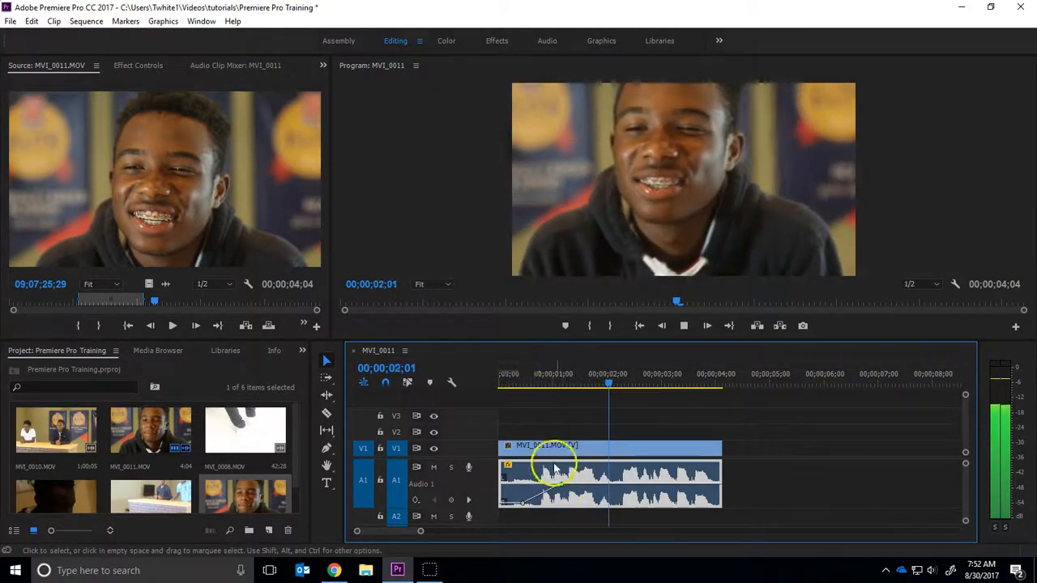
Step: Shift the two volume keyframes to about 1.3 and 1.6 seconds for a steeper fade-in, and play the result
drag(564, 489, 585, 484)
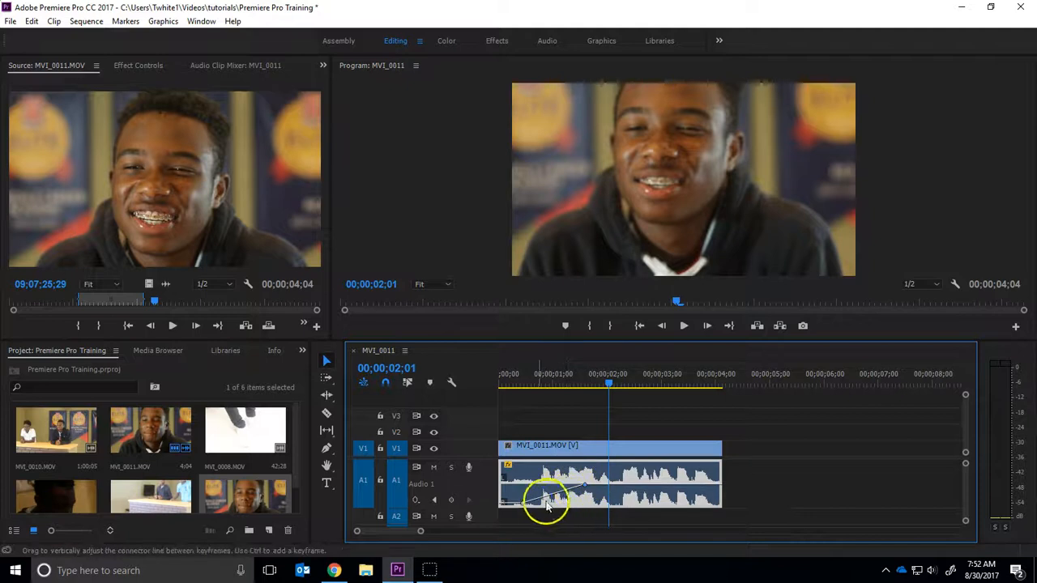
drag(607, 379, 539, 389)
key(space)
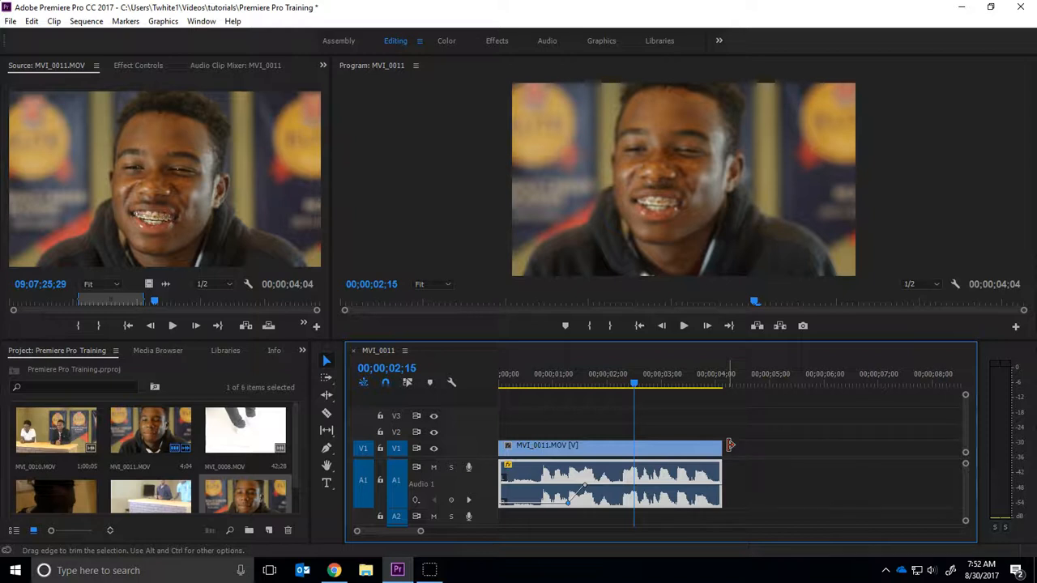
Step: Save the Premiere Pro Training project
key(ctrl+s)
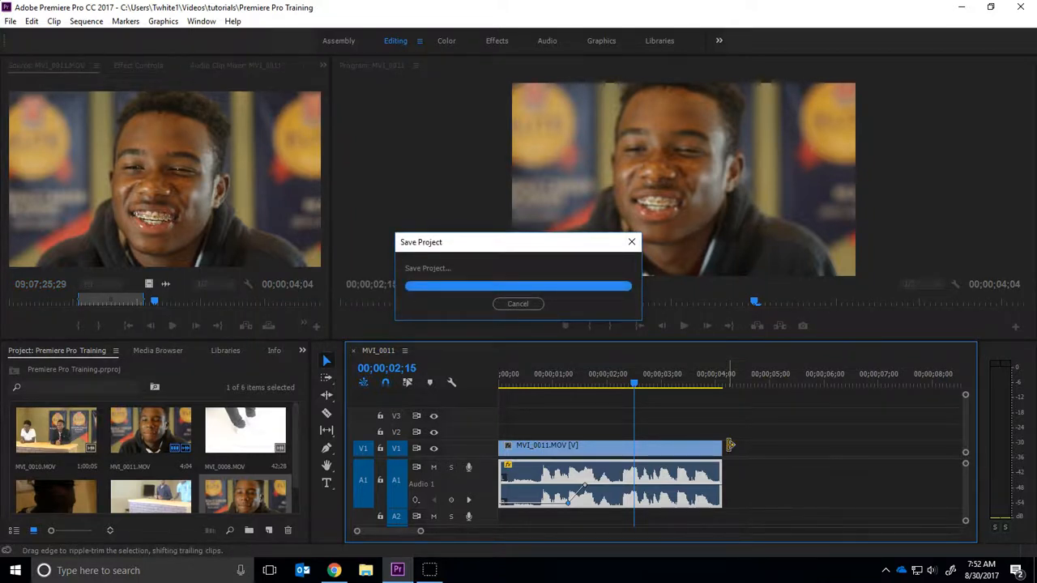
click(9, 22)
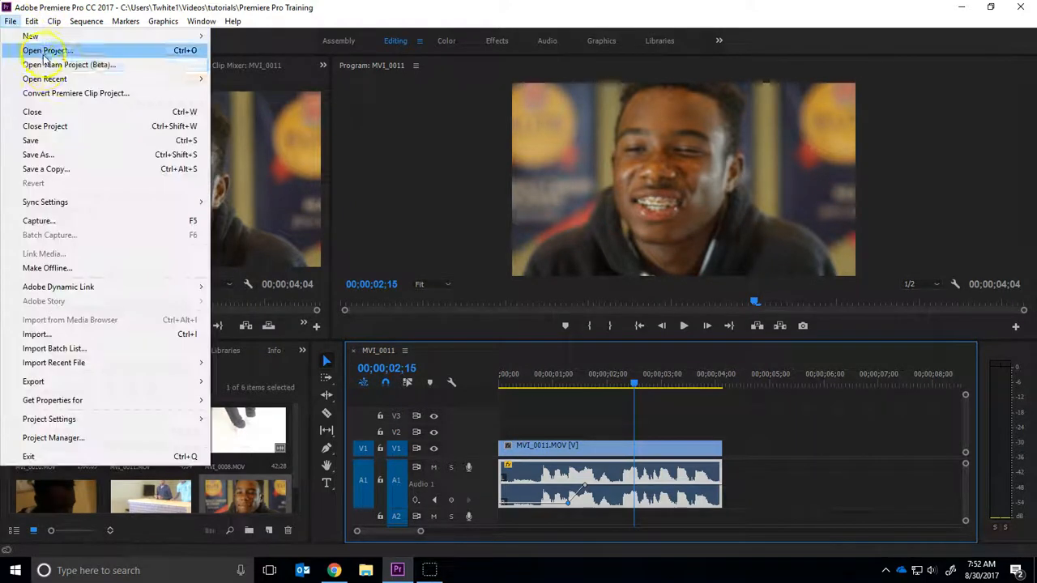
key(Escape)
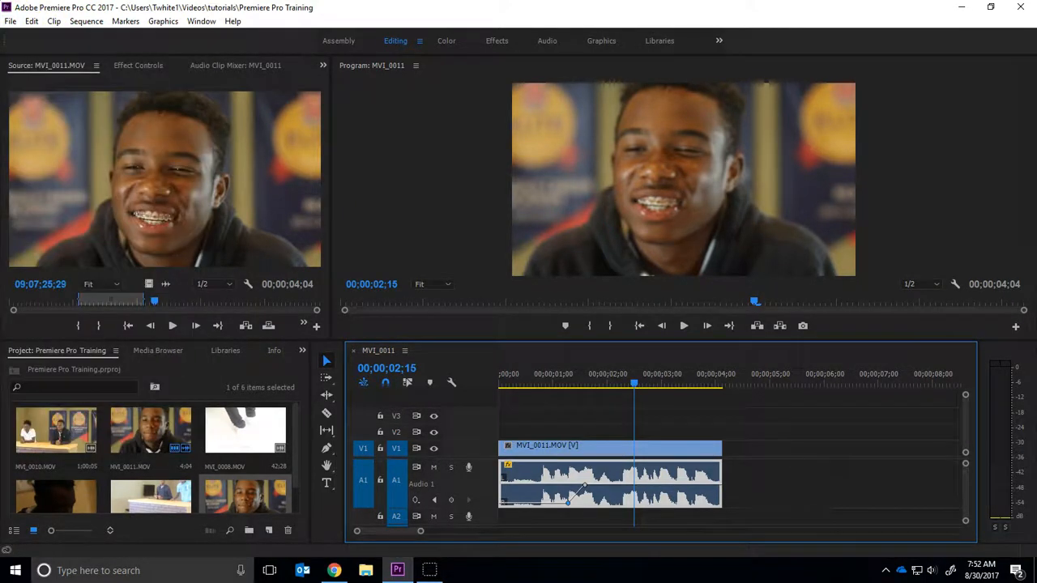
key(ctrl+s)
click(354, 448)
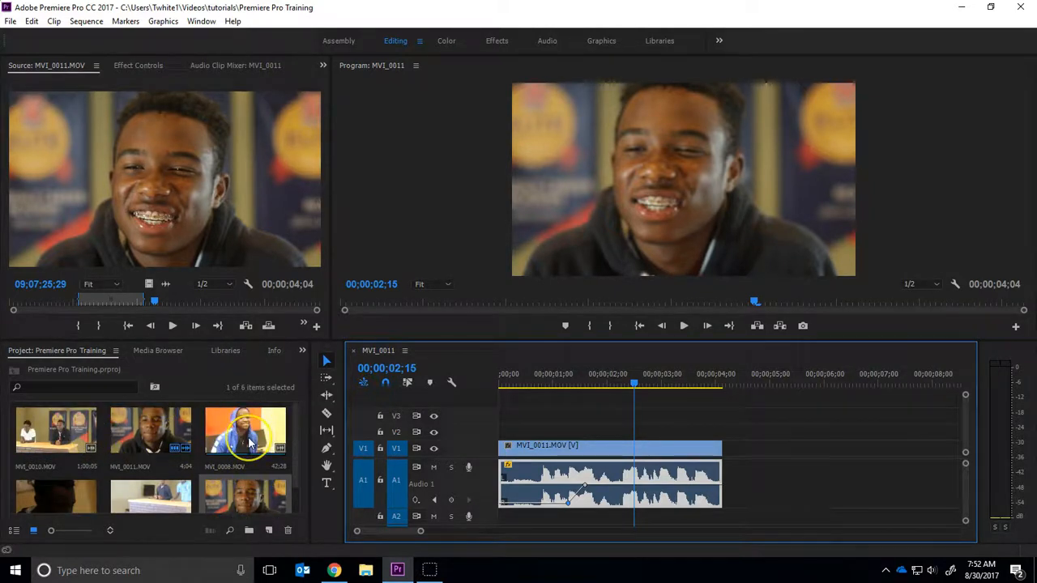
drag(634, 383, 609, 396)
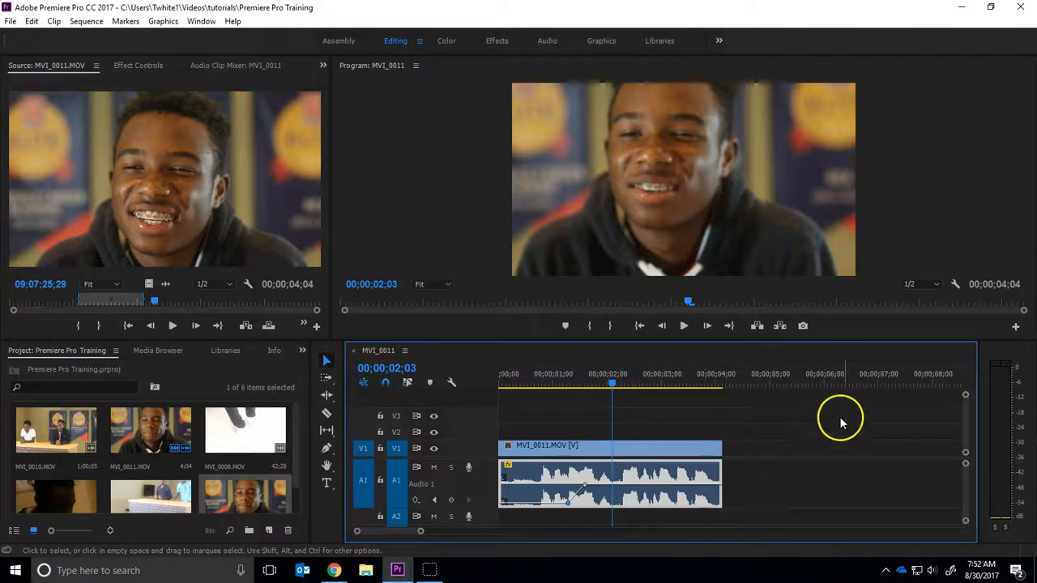
click(580, 416)
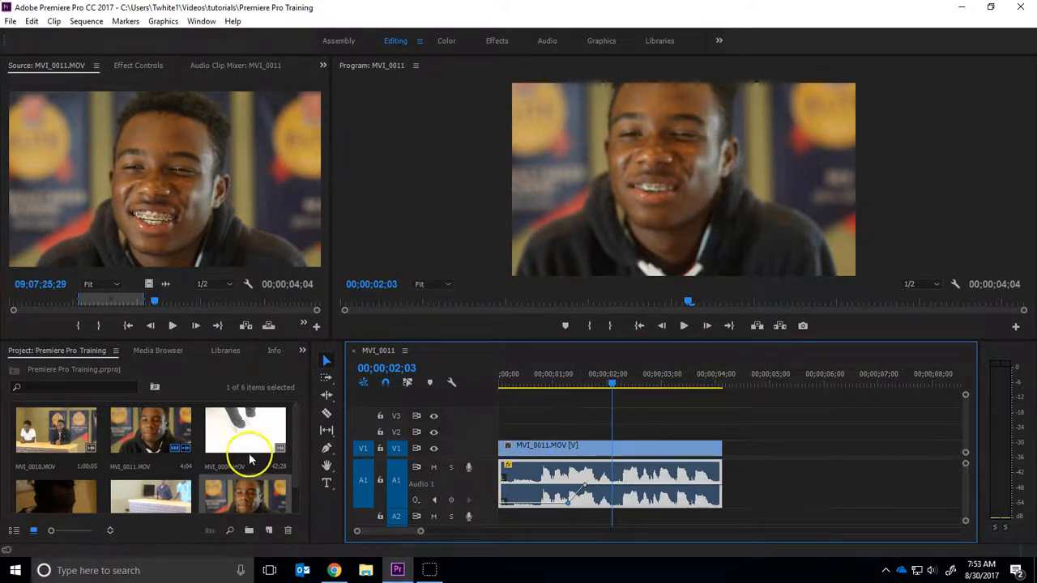
drag(638, 385, 555, 386)
Step: Import the music file "[No Copyright Music] We Are One - Vexento" from the Downloads folder
scroll(235, 437, down, 1)
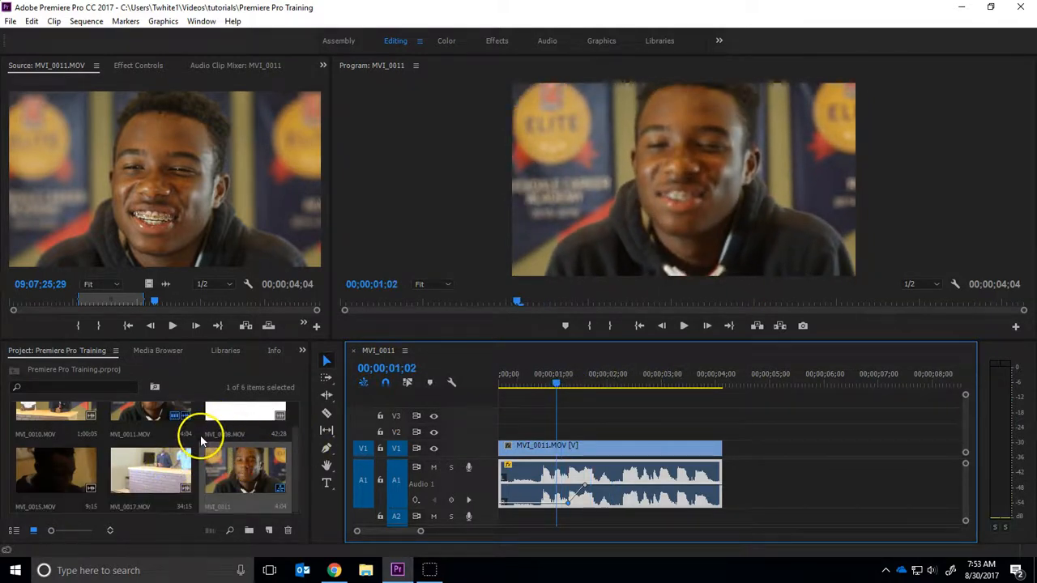
double_click(197, 437)
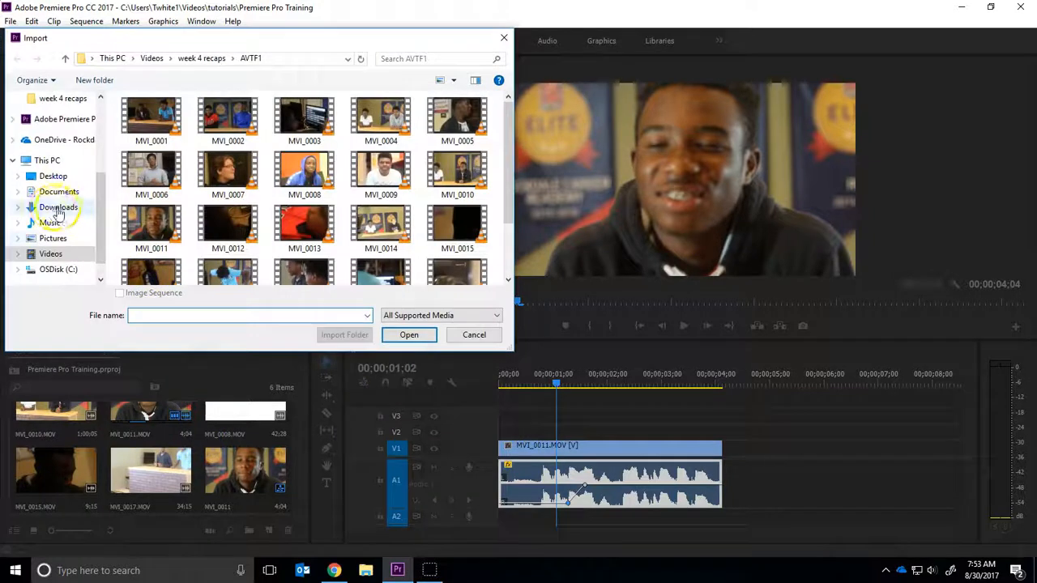
click(59, 207)
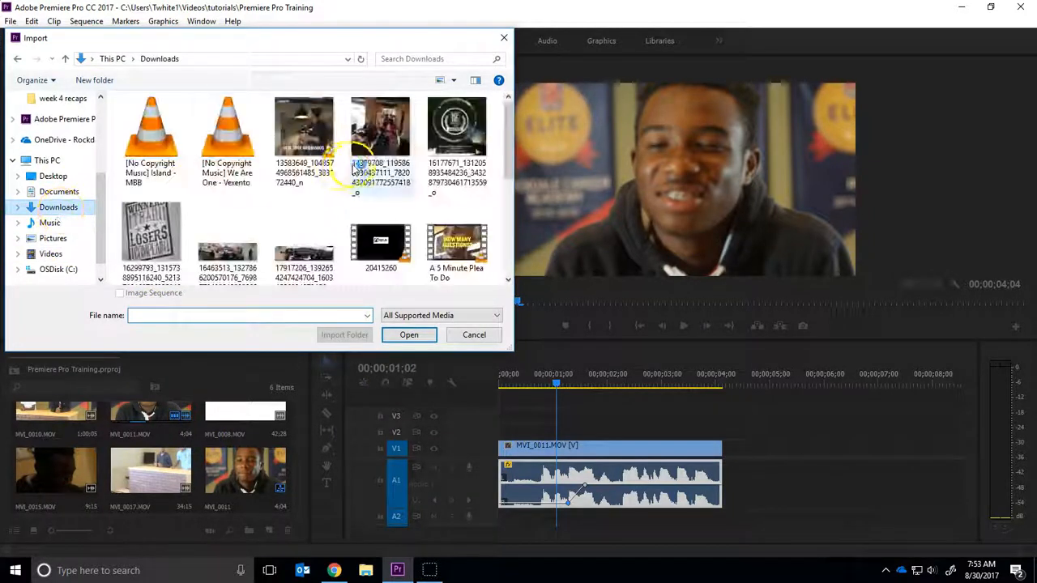
click(235, 134)
click(407, 334)
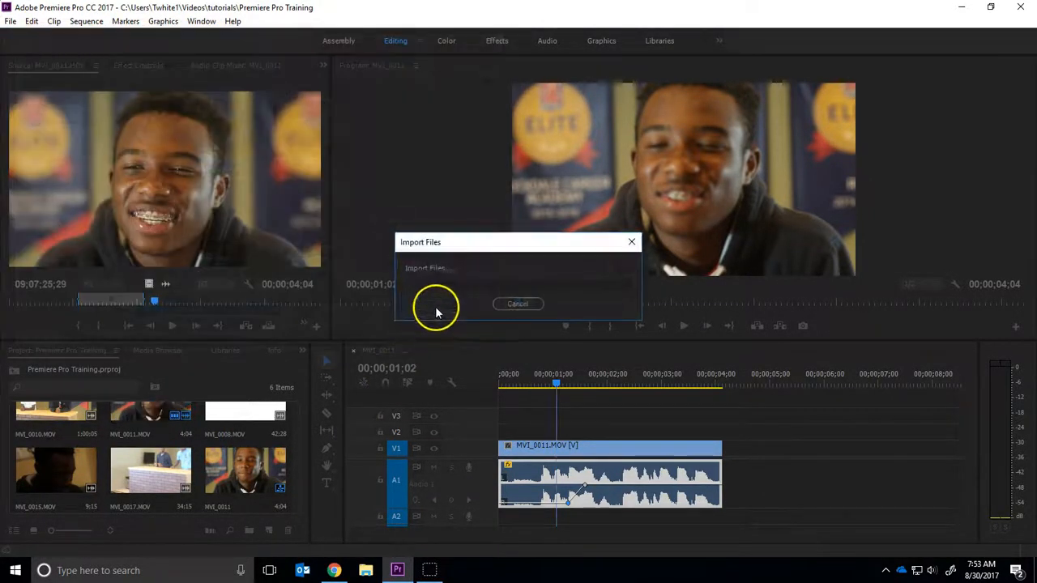
Step: Place the imported music on audio track A2 at the sequence start and play the sequence from the beginning
drag(149, 464, 494, 521)
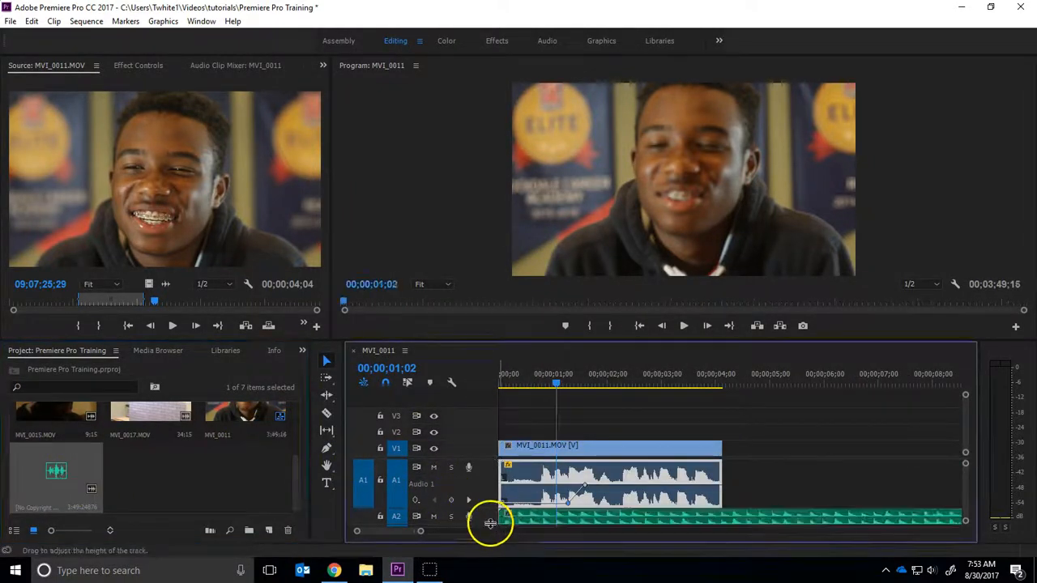
drag(557, 377, 492, 387)
key(space)
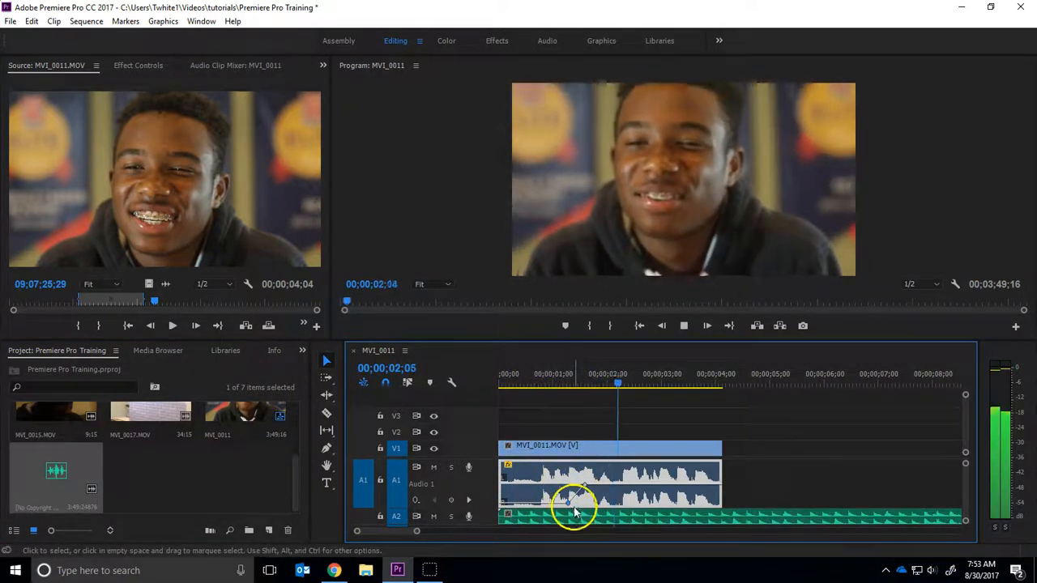
Step: Move the A1 volume keyframes so the fade-in spans the clip's first 0.7 seconds or so, play it, and leave the playhead at 00;00;01;28
drag(568, 501, 504, 498)
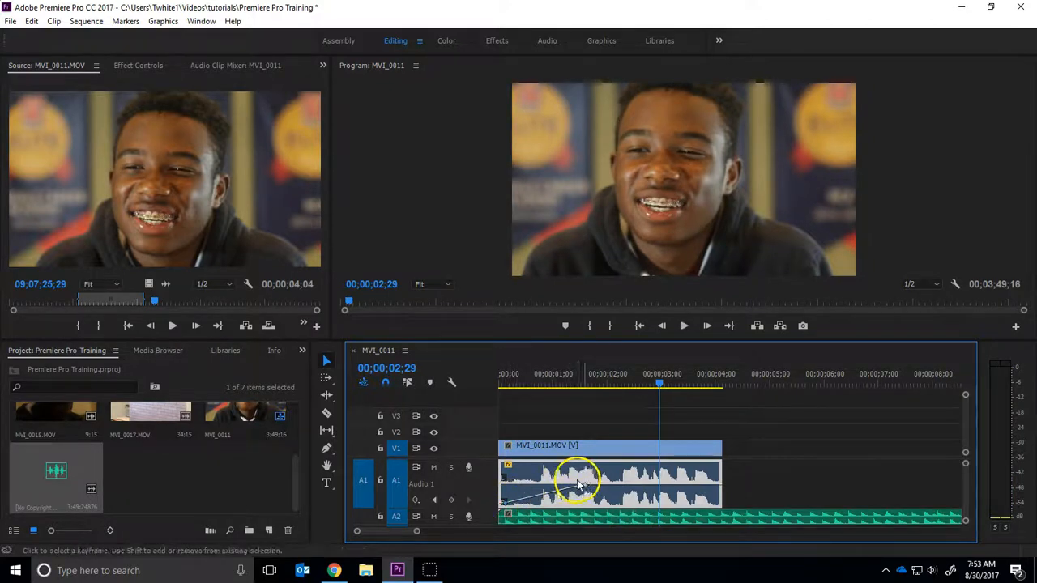
drag(535, 375, 455, 388)
key(space)
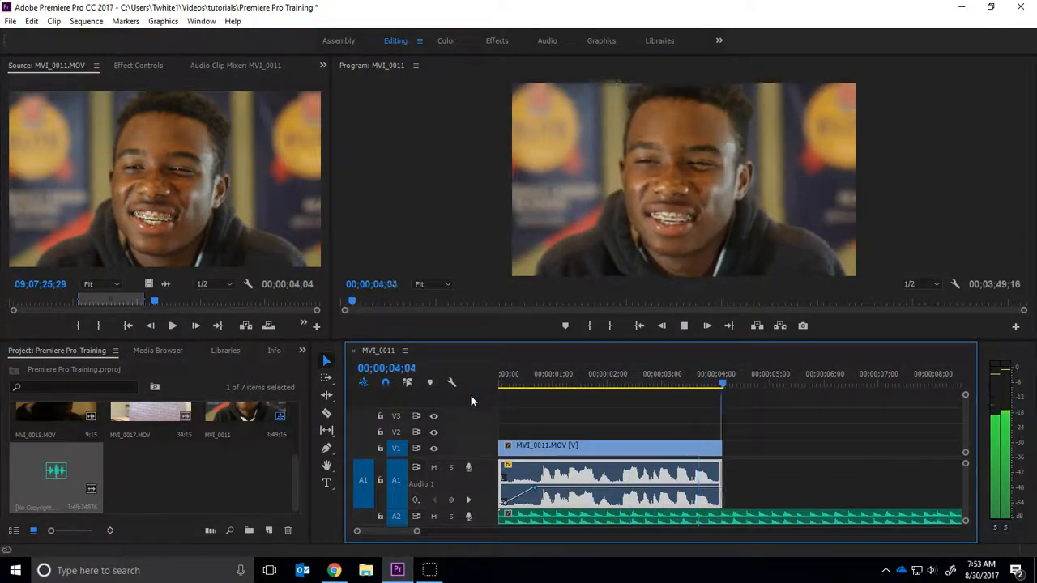
drag(658, 371, 605, 385)
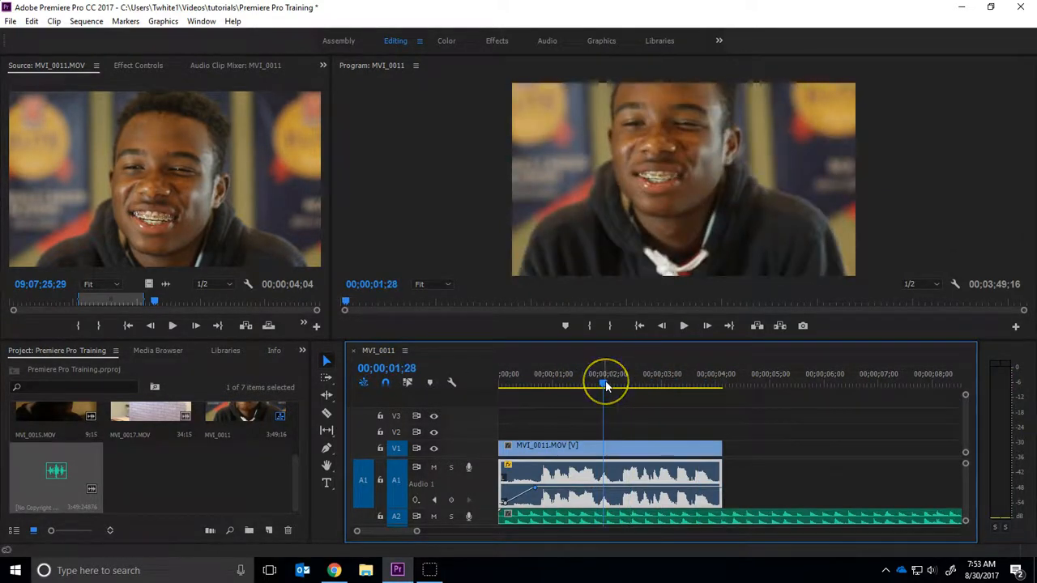
click(569, 422)
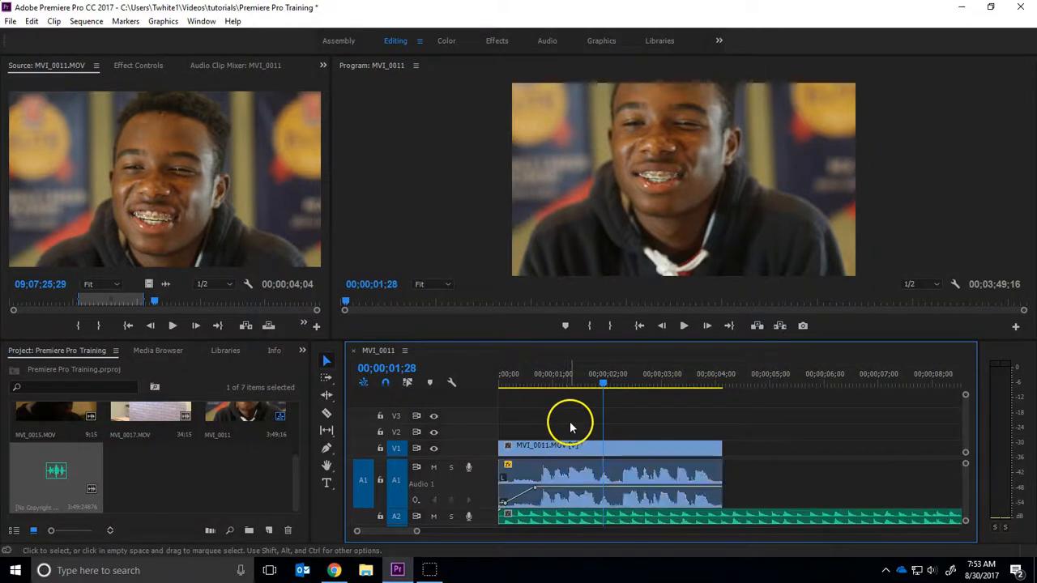
double_click(158, 482)
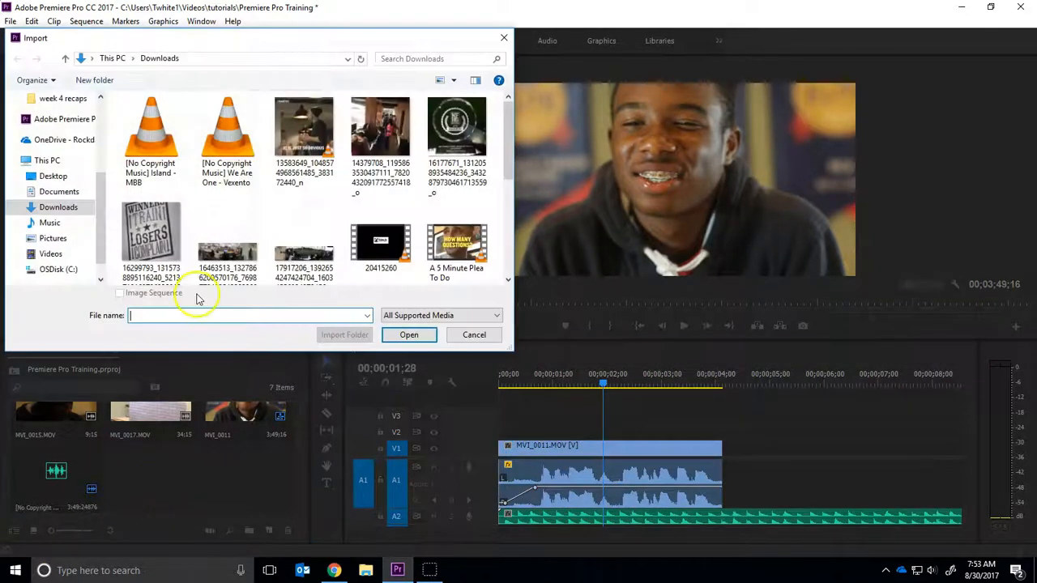
click(456, 129)
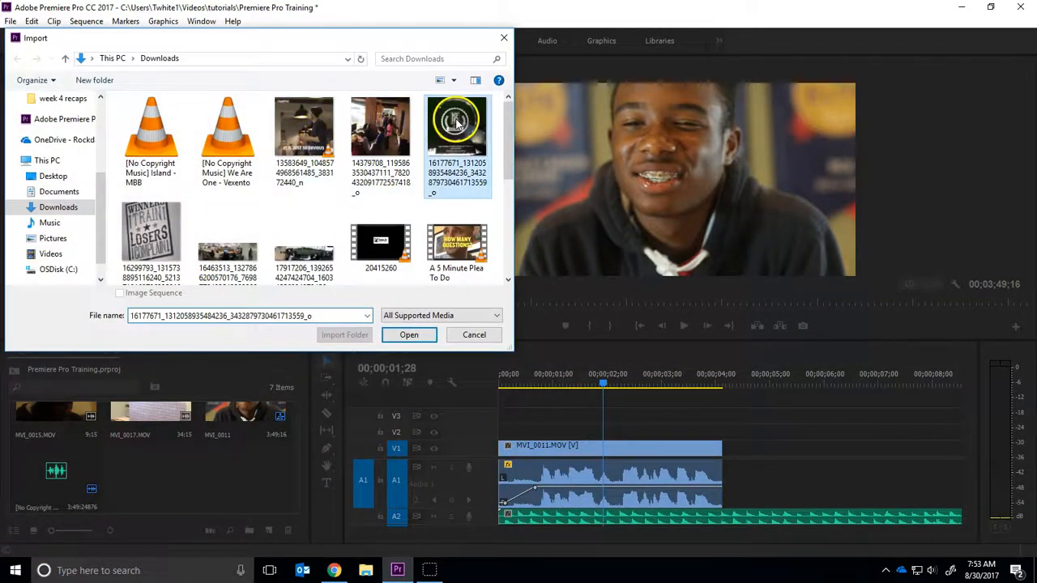
click(409, 334)
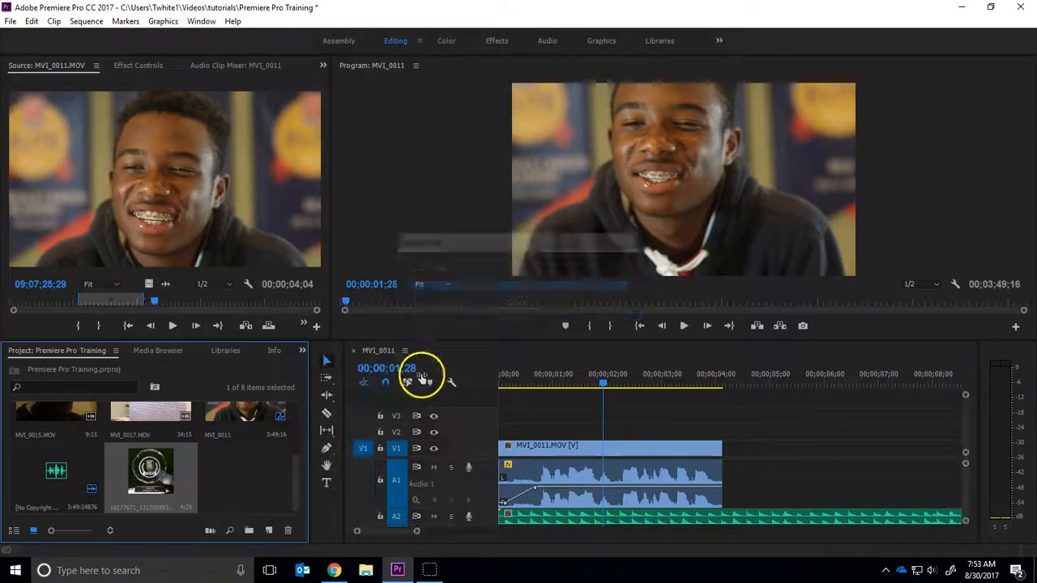
drag(146, 462, 577, 430)
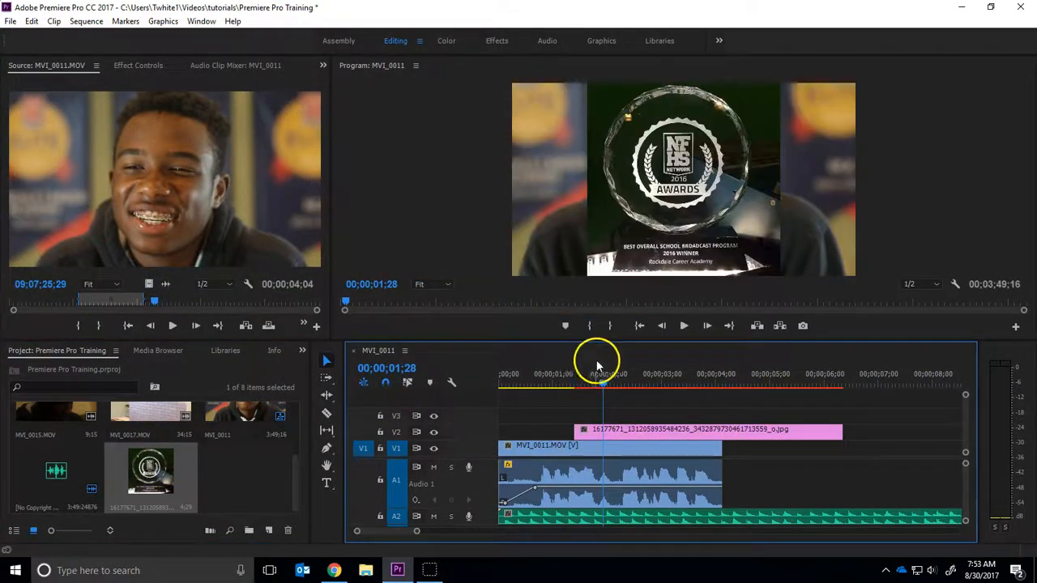
Step: Enlarge the award photo in the program picture until it covers the full frame, and shift it up to show its lower inscription
click(658, 190)
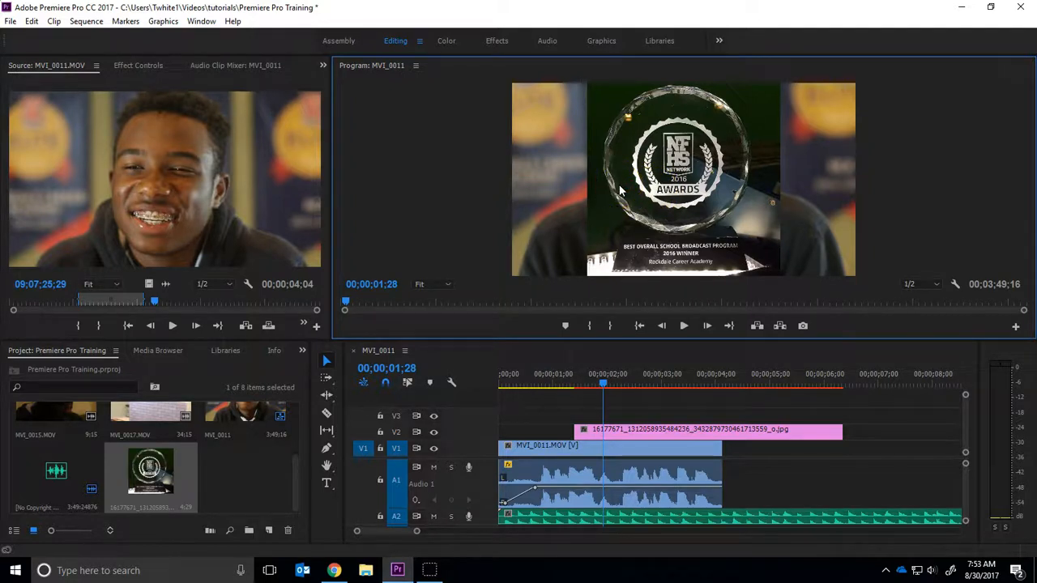
click(678, 428)
click(620, 191)
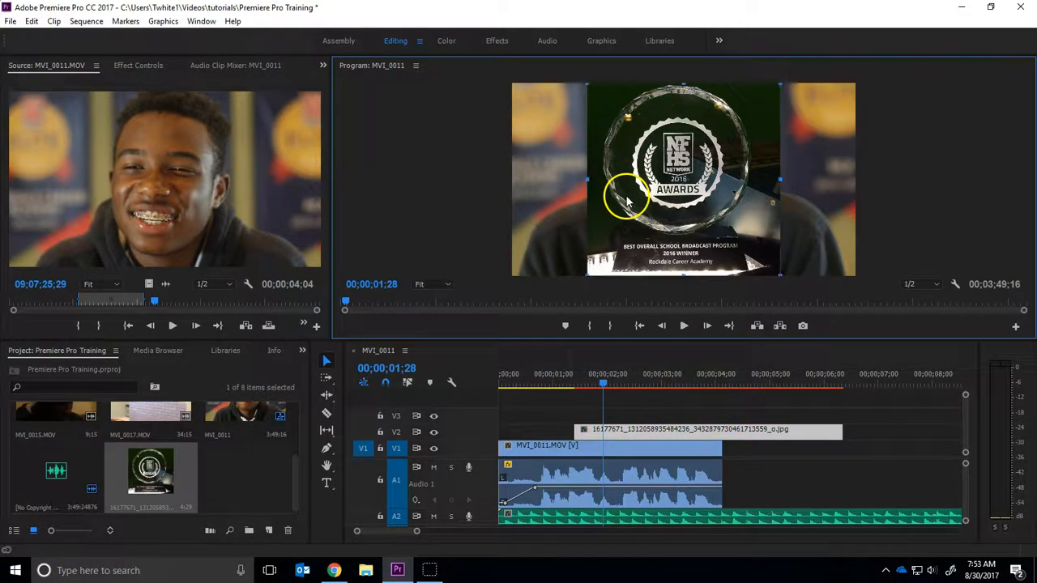
drag(584, 178, 497, 205)
drag(677, 224, 671, 138)
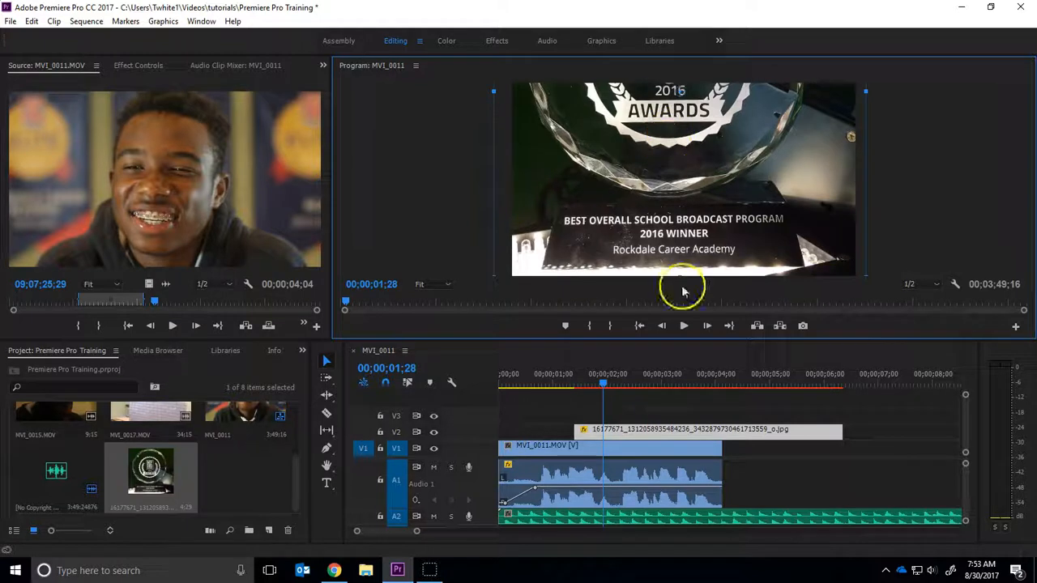
Step: At 00;00;01;13, move the award photo above the frame to about 949.1, -1036.5 and turn on Position keyframing
mouse_move(609, 381)
mouse_down()
mouse_move(574, 382)
mouse_move(594, 392)
mouse_up()
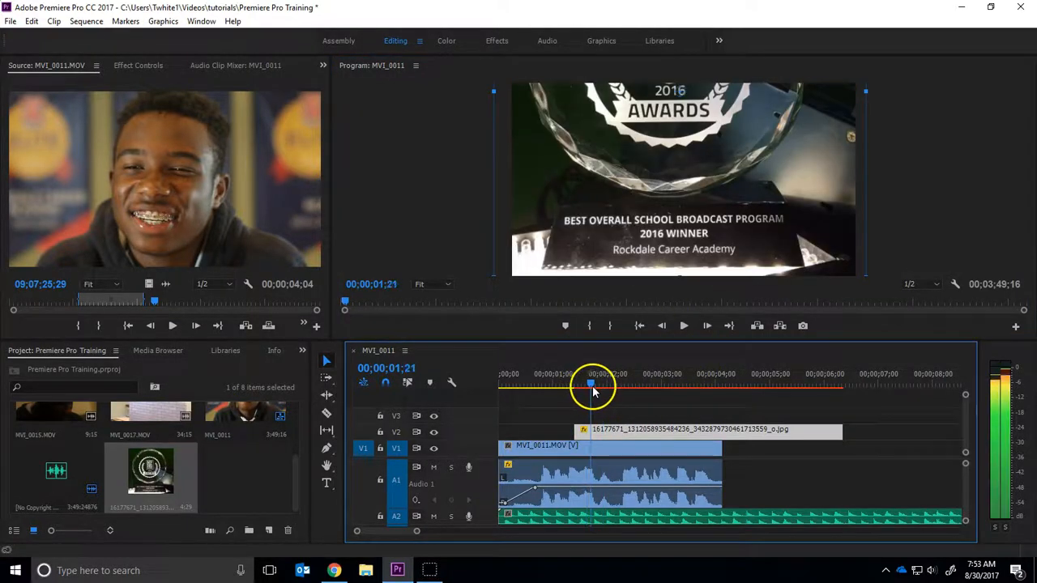
click(138, 65)
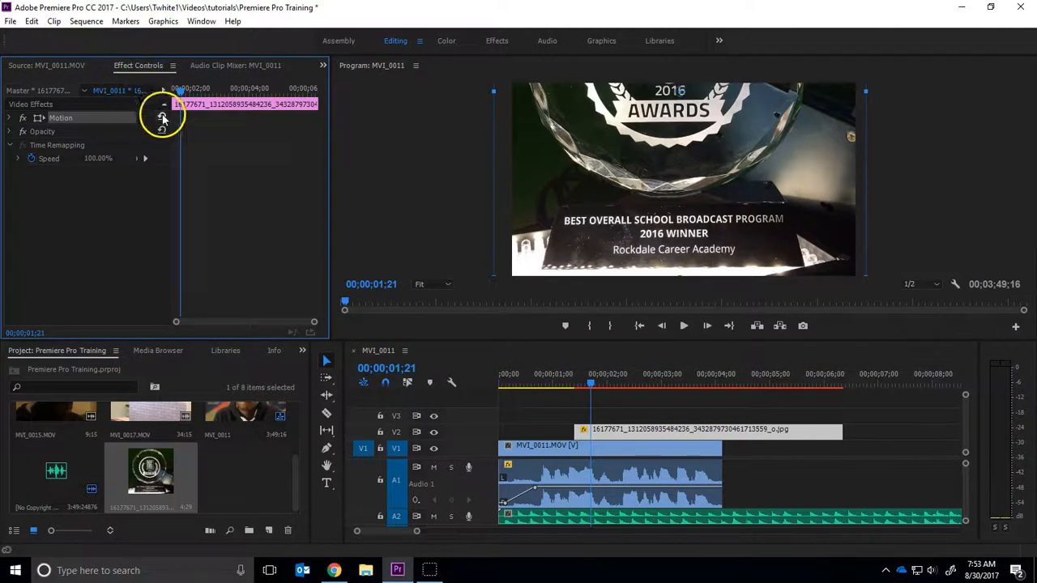
click(11, 119)
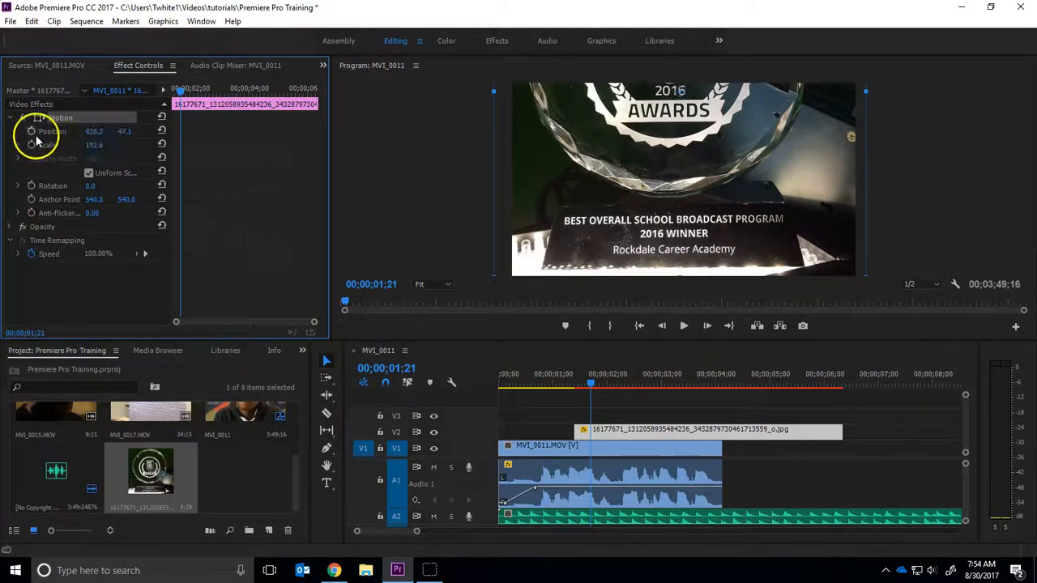
click(586, 384)
drag(588, 388, 577, 388)
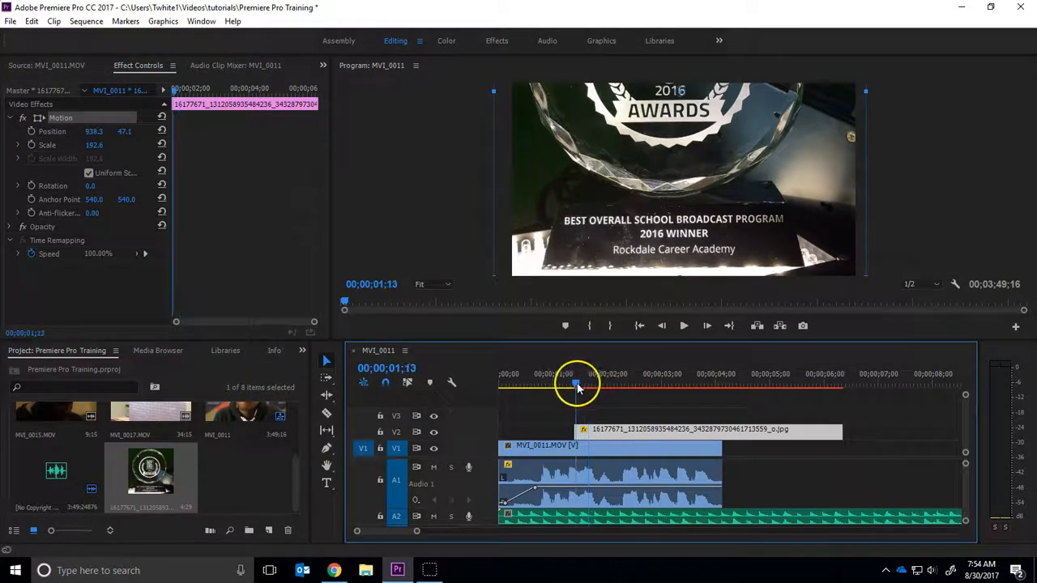
drag(693, 198, 692, 62)
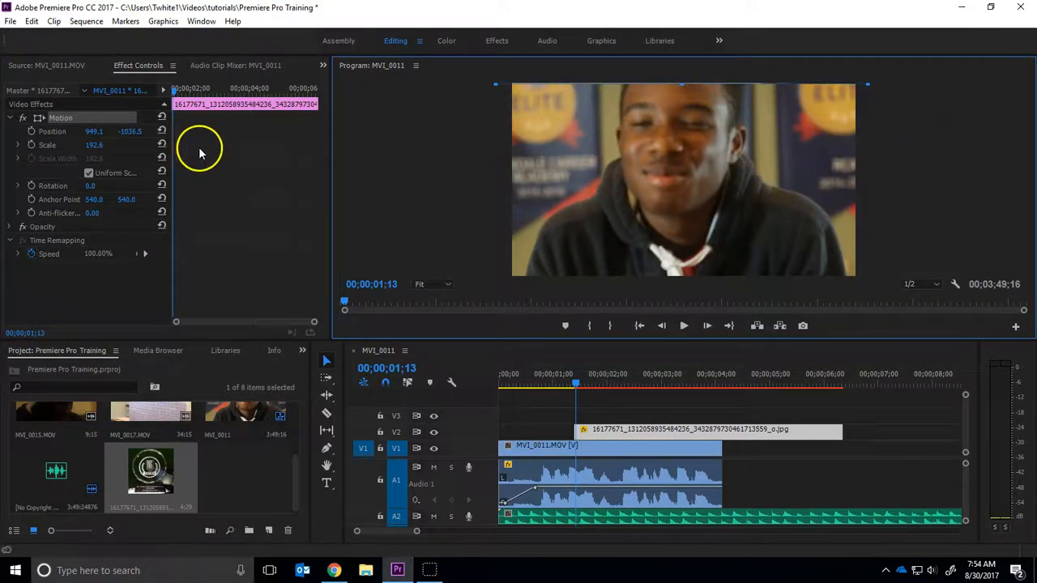
click(34, 132)
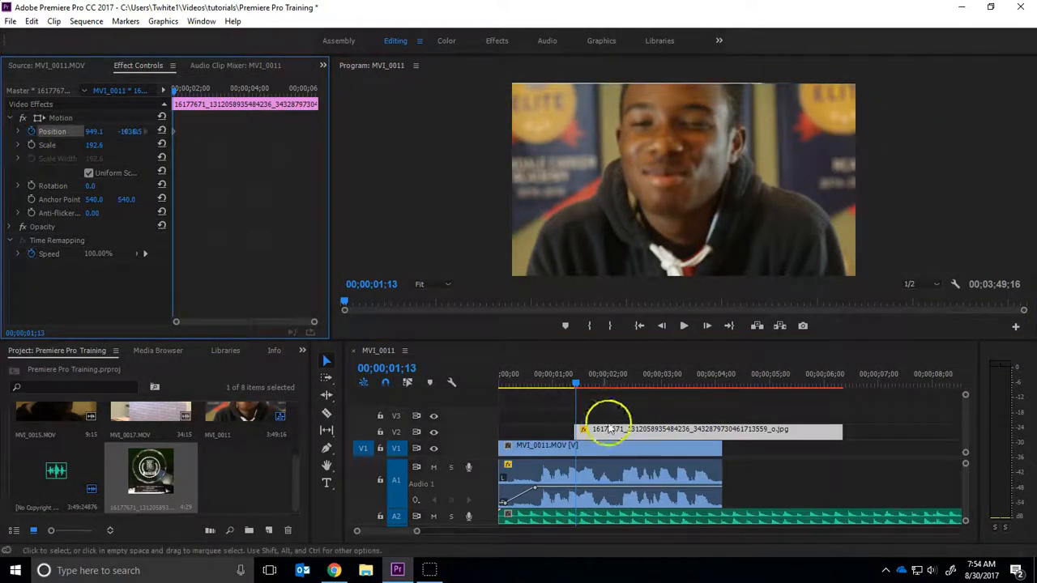
Step: At 00;00;03;09, set the program picture to 10% zoom and move the award photo down over the frame as a second Position keyframe
drag(574, 383, 675, 382)
click(678, 80)
key(Right)
click(448, 285)
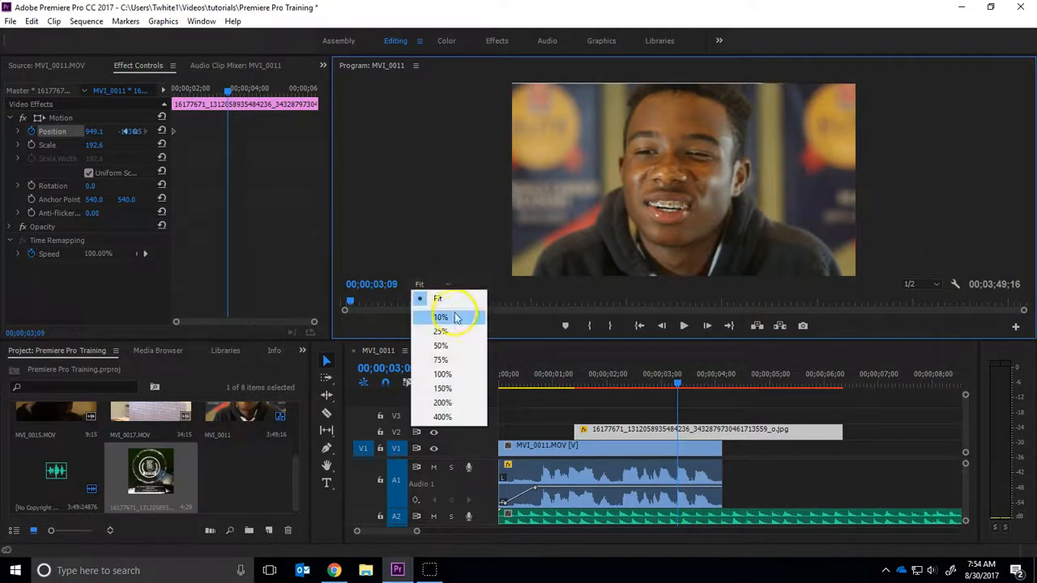
click(453, 332)
click(444, 284)
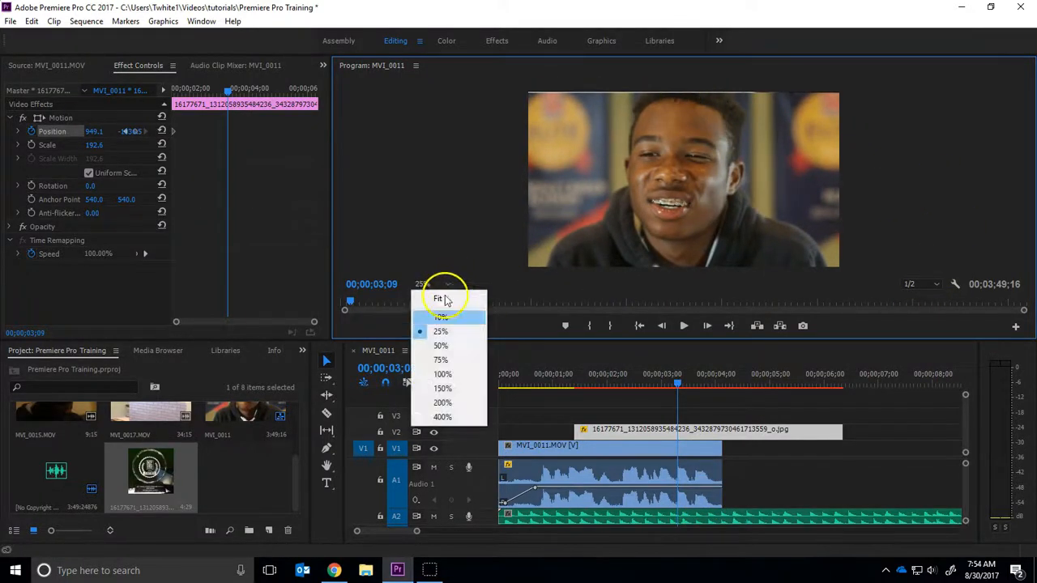
click(454, 316)
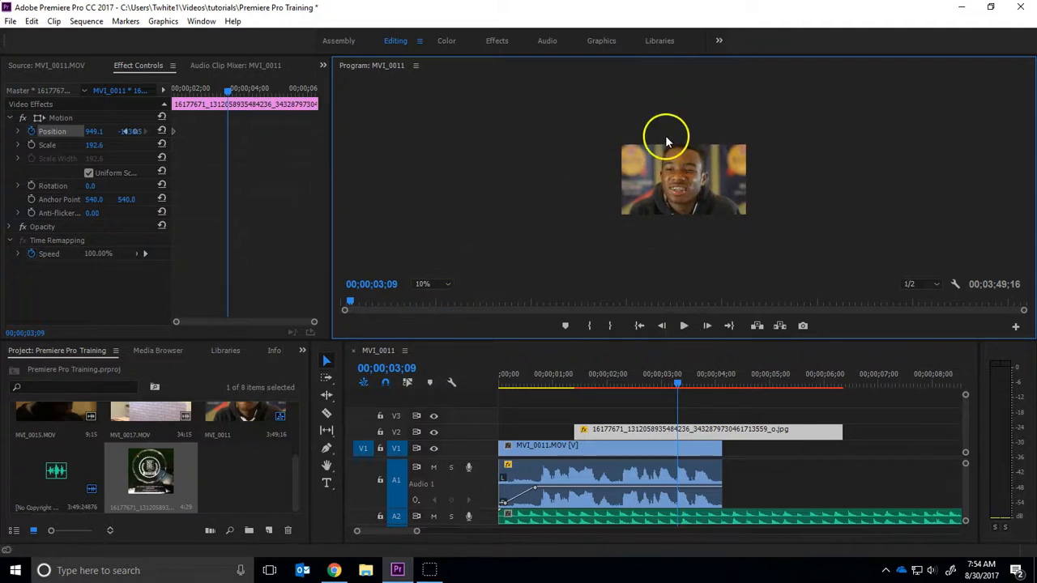
drag(128, 133, 542, 130)
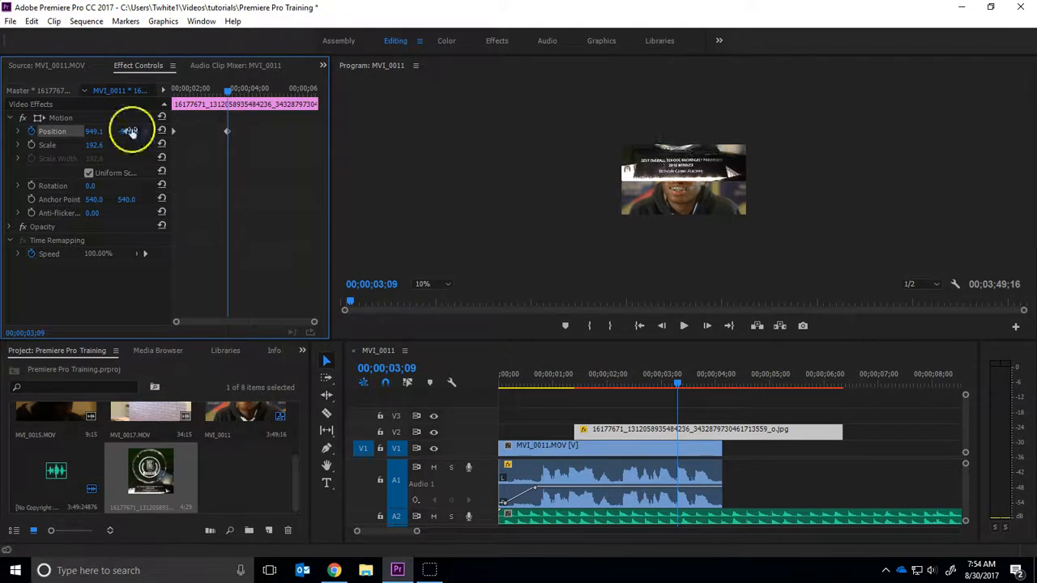
click(681, 173)
drag(681, 162, 681, 273)
drag(683, 253, 683, 245)
Step: Play the sequence from the start to review the award photo's slide-in animation
drag(678, 377, 463, 395)
key(space)
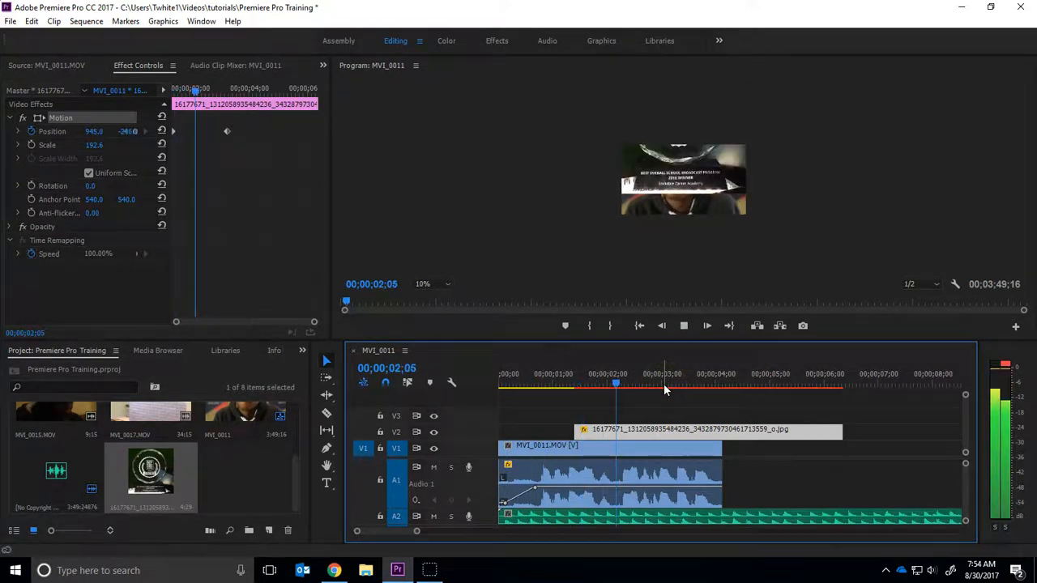
key(space)
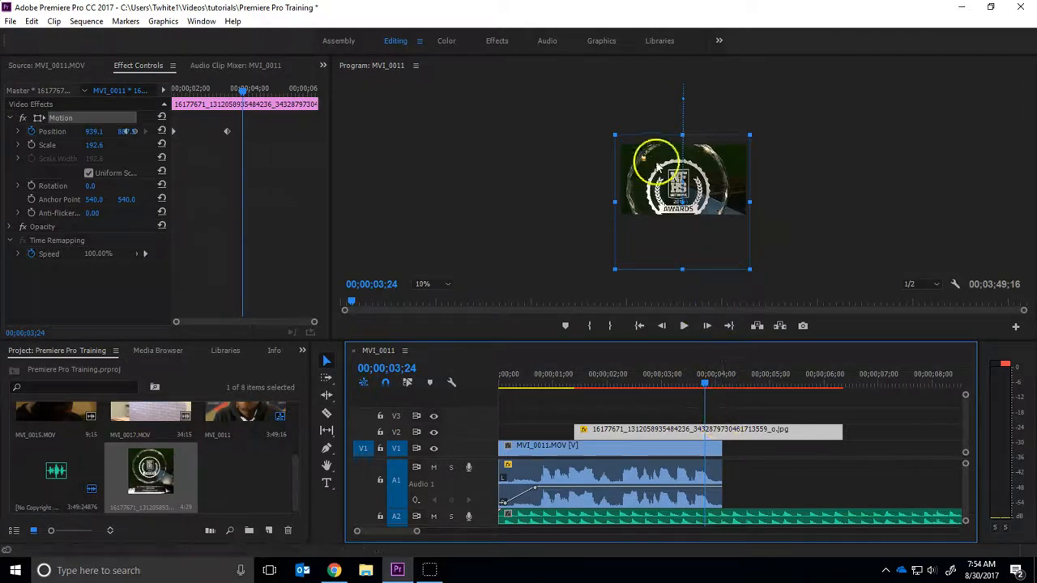
Step: Delete the award photo from track V2 and save the project
click(48, 65)
click(679, 431)
key(Delete)
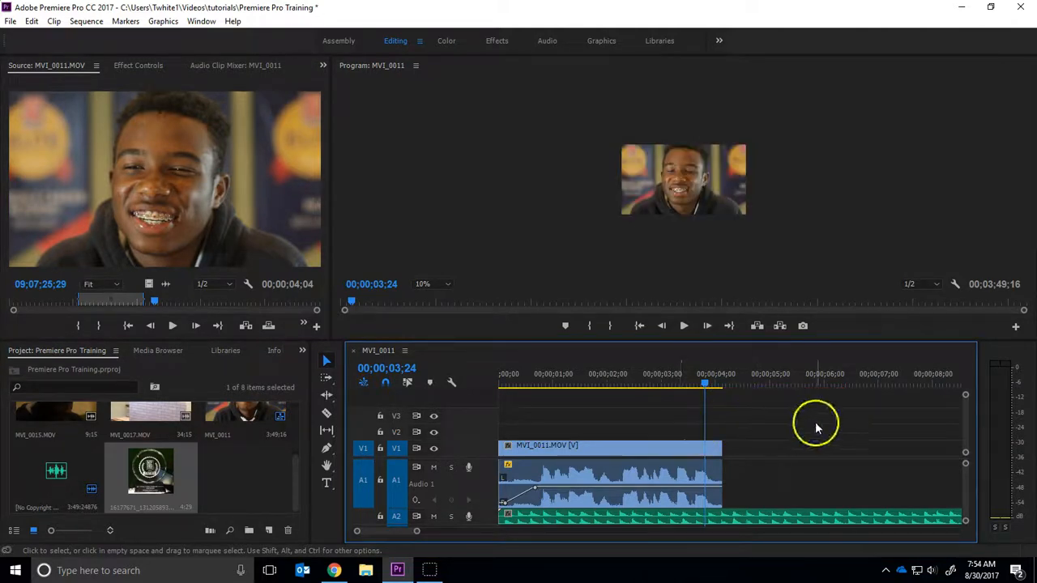
click(492, 45)
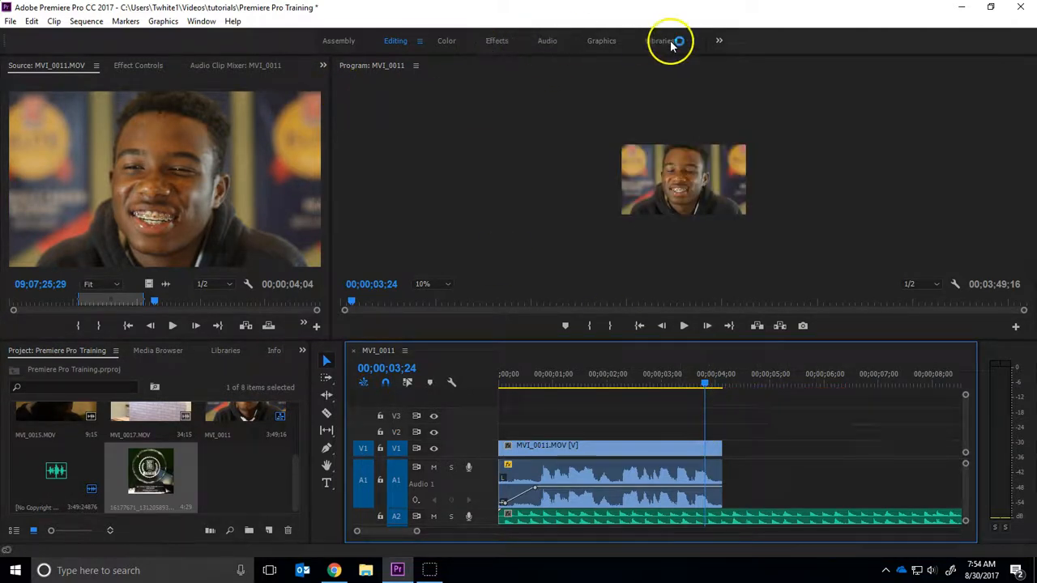
click(603, 40)
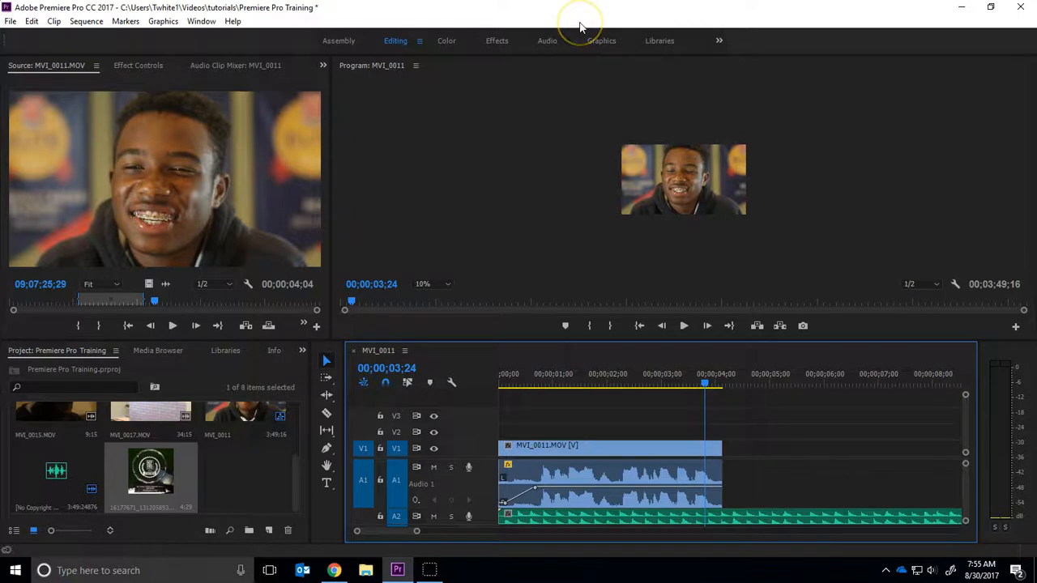
key(ctrl+s)
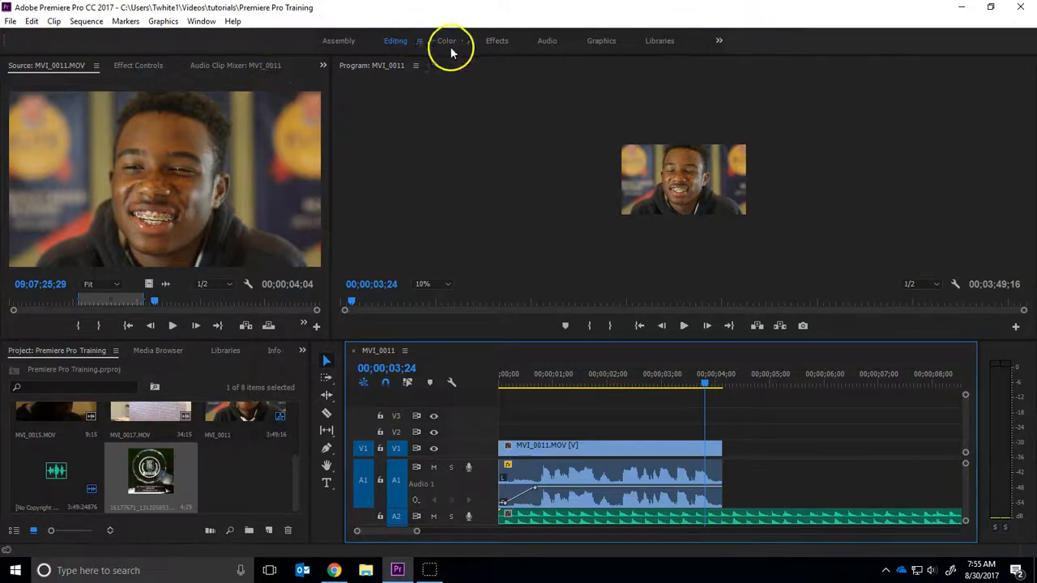
Step: In the Graphics workspace, add the Bold Lower Third Left template to V2 at the sequence start, accepting the font substitution
click(611, 45)
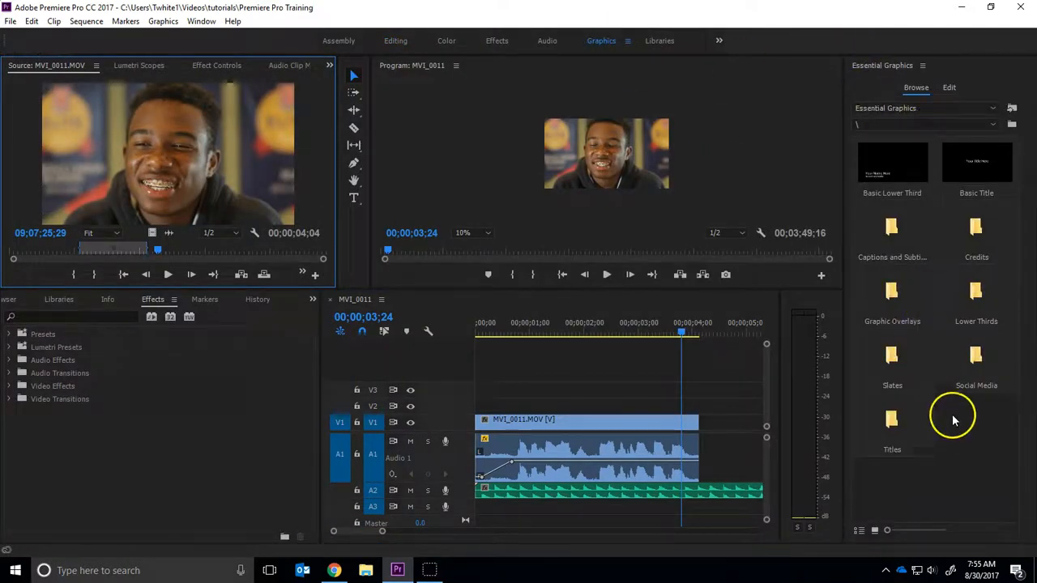
double_click(980, 292)
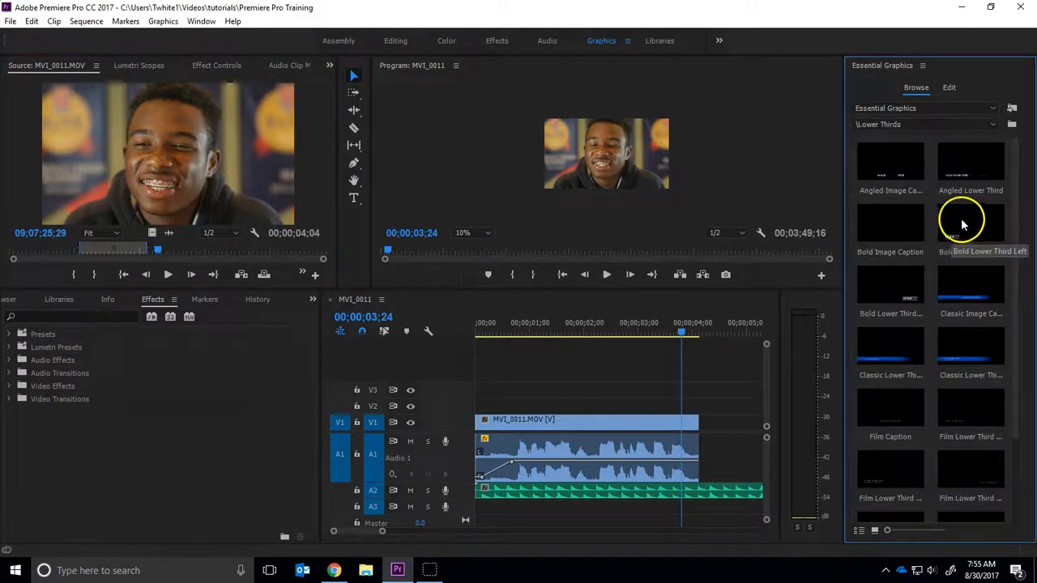
drag(963, 225, 471, 409)
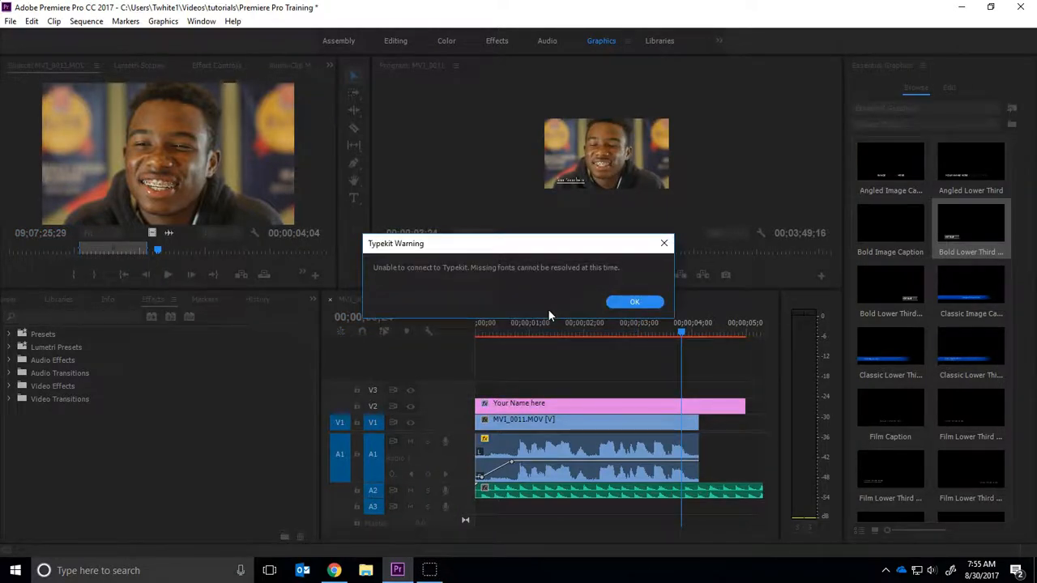
click(628, 299)
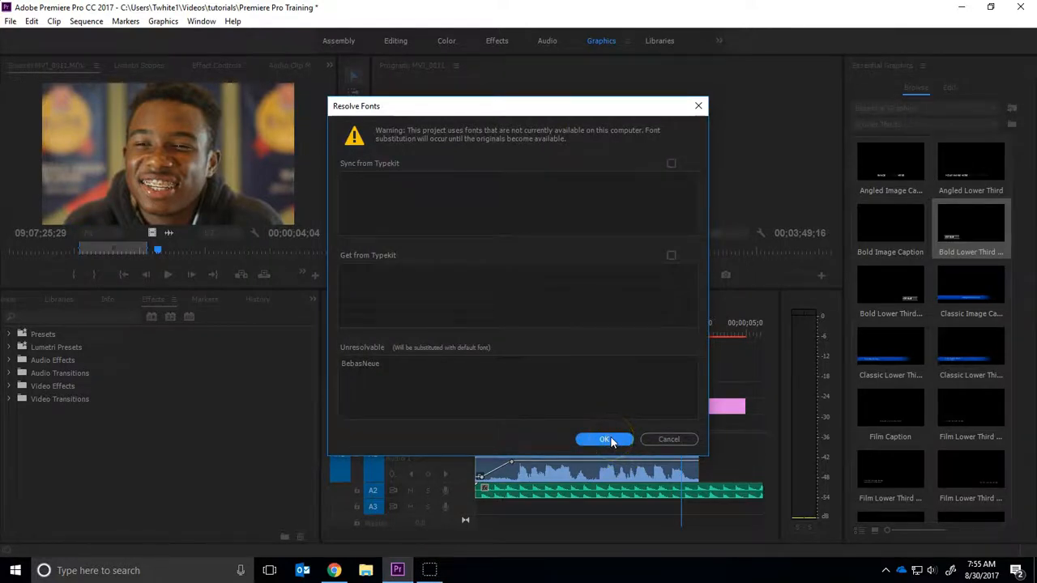
click(606, 439)
Step: Fit the program picture to its panel and replace the lower third's placeholder text with "Thatn's not my name" at 00;00;00;22
click(578, 324)
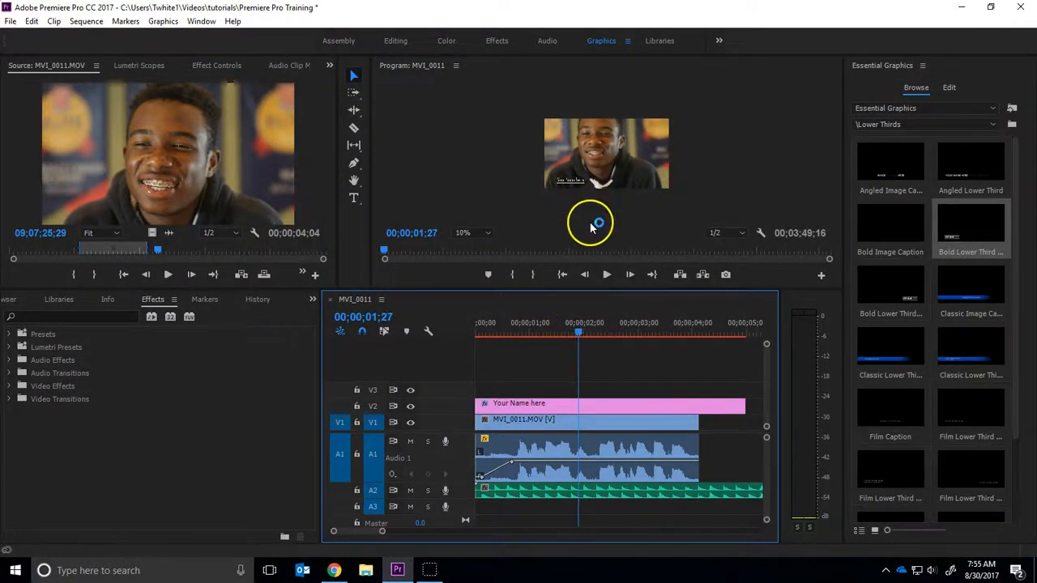
click(482, 233)
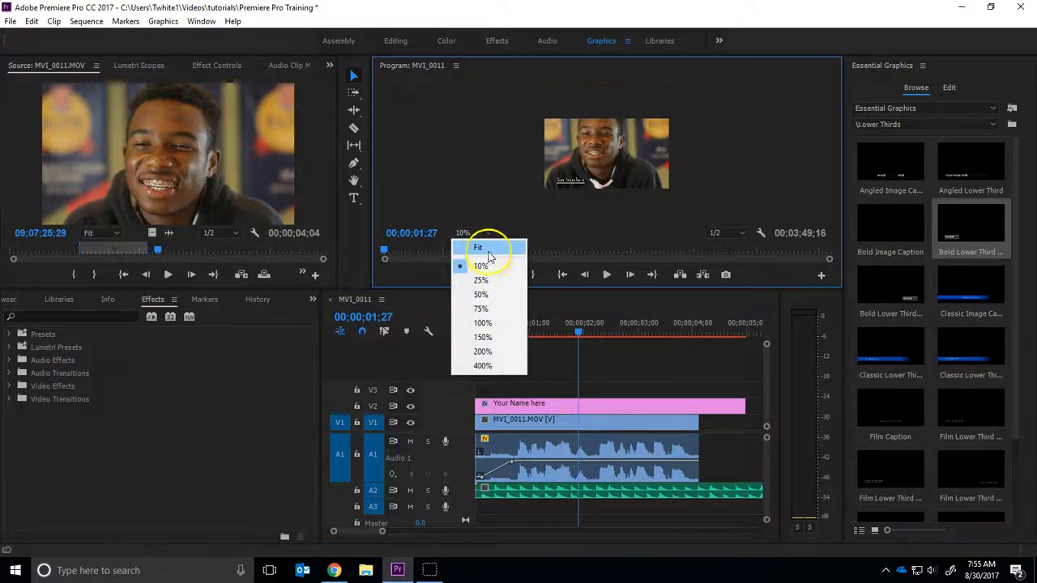
click(488, 256)
drag(565, 328, 514, 332)
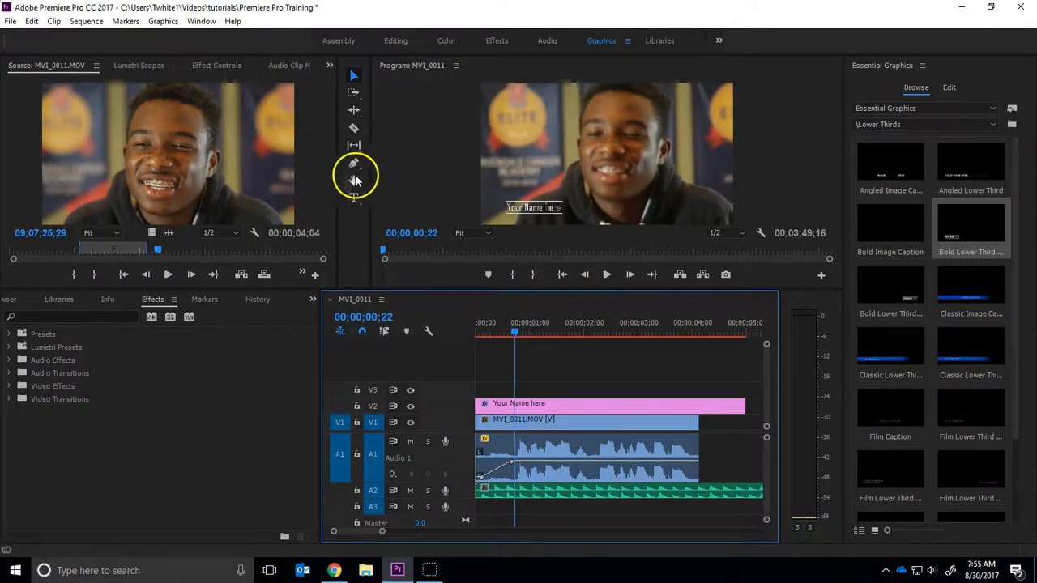
click(353, 196)
click(540, 208)
drag(540, 208, 550, 208)
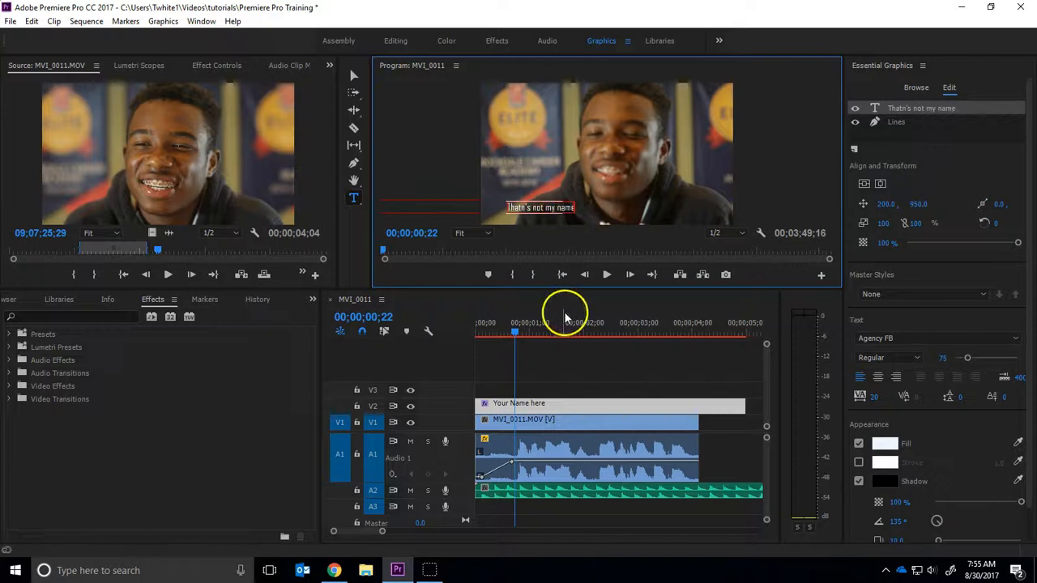
Step: Preview the lower third from the sequence start and change its text to "That'snot my name"
drag(517, 331, 447, 329)
key(space)
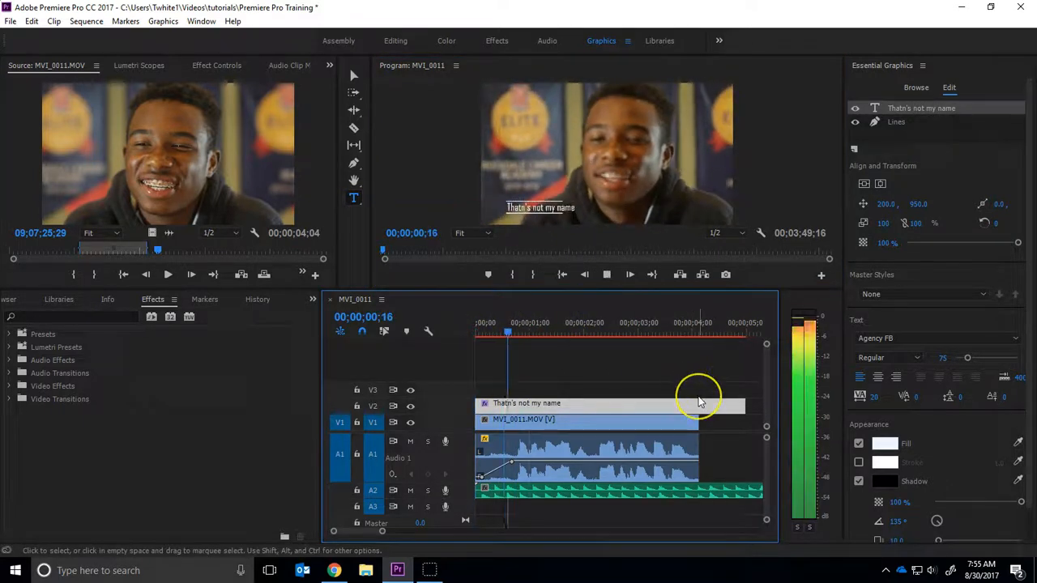
key(space)
click(525, 207)
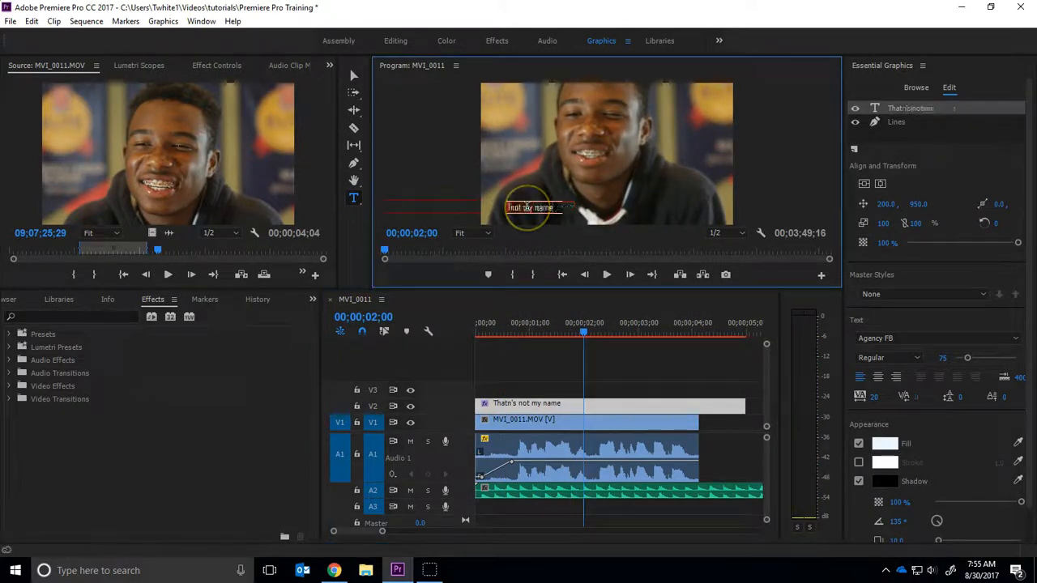
Step: Play the edited lower third from the sequence start and save the project
drag(583, 331, 409, 336)
key(space)
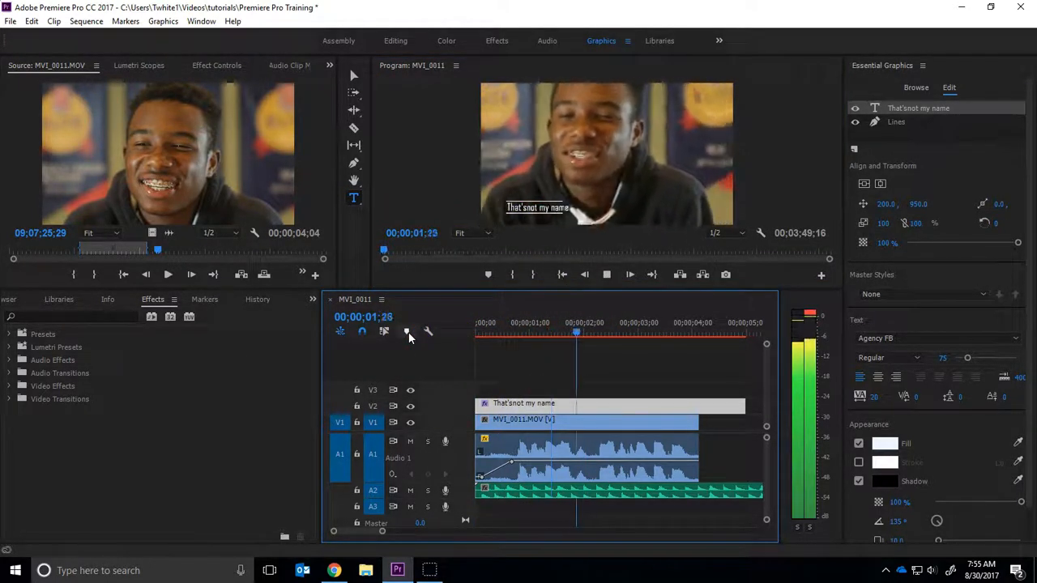
key(space)
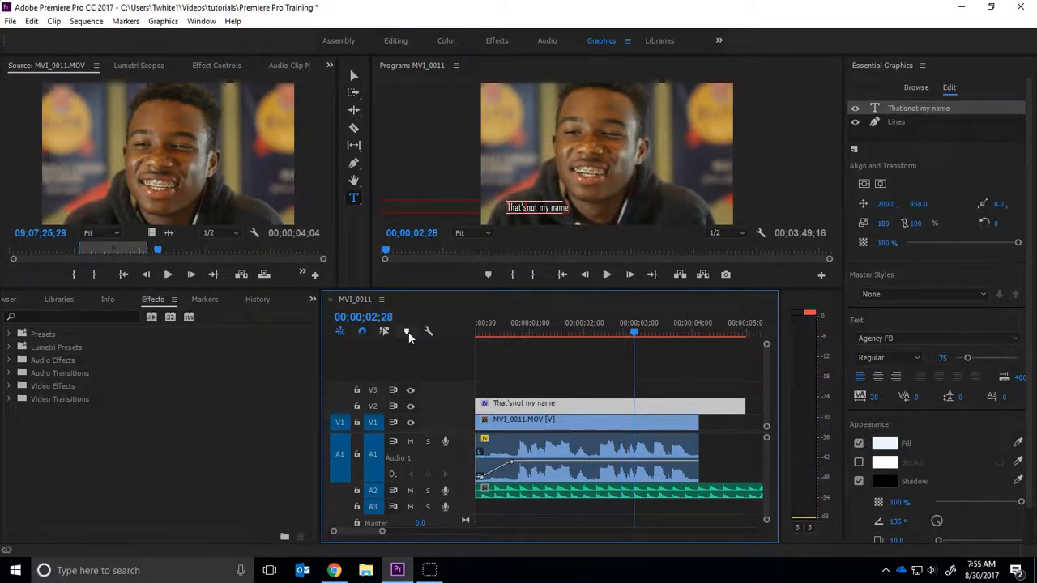
key(ctrl+s)
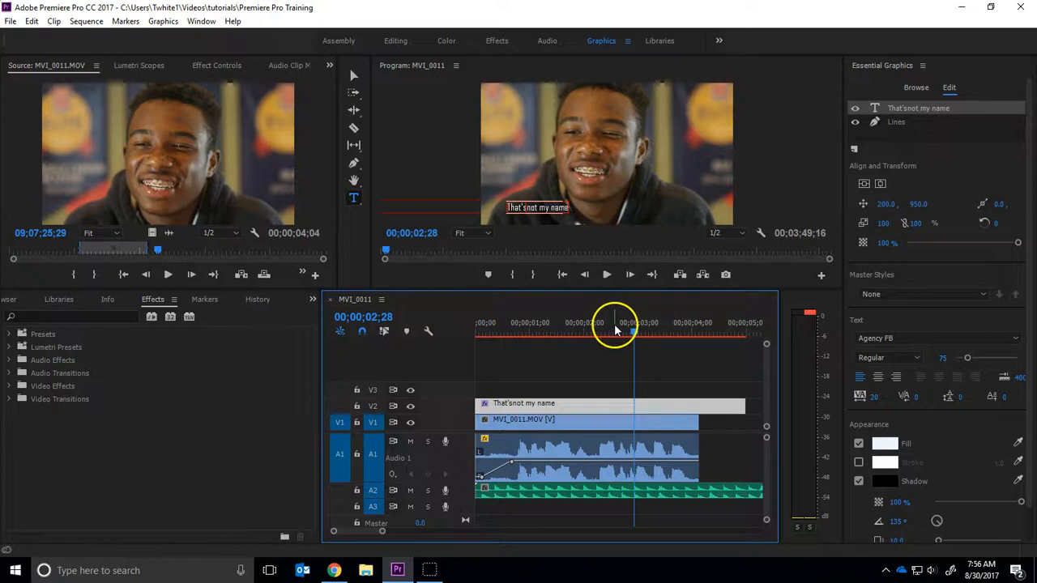
Step: Return to the Editing workspace and place only the video of MVI_0011.MOV on V3 from about 1.1 seconds
drag(632, 327, 465, 326)
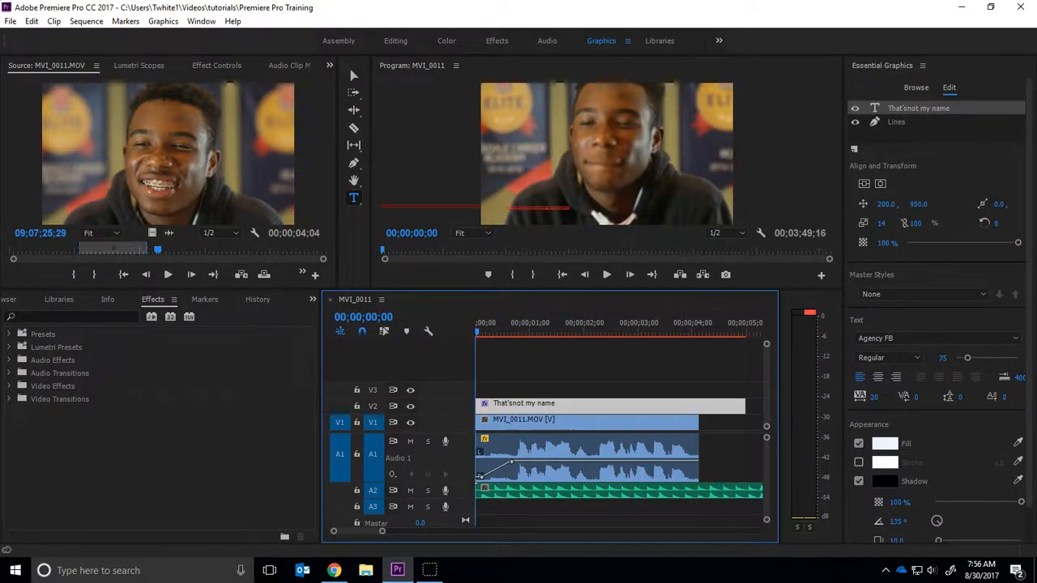
click(400, 44)
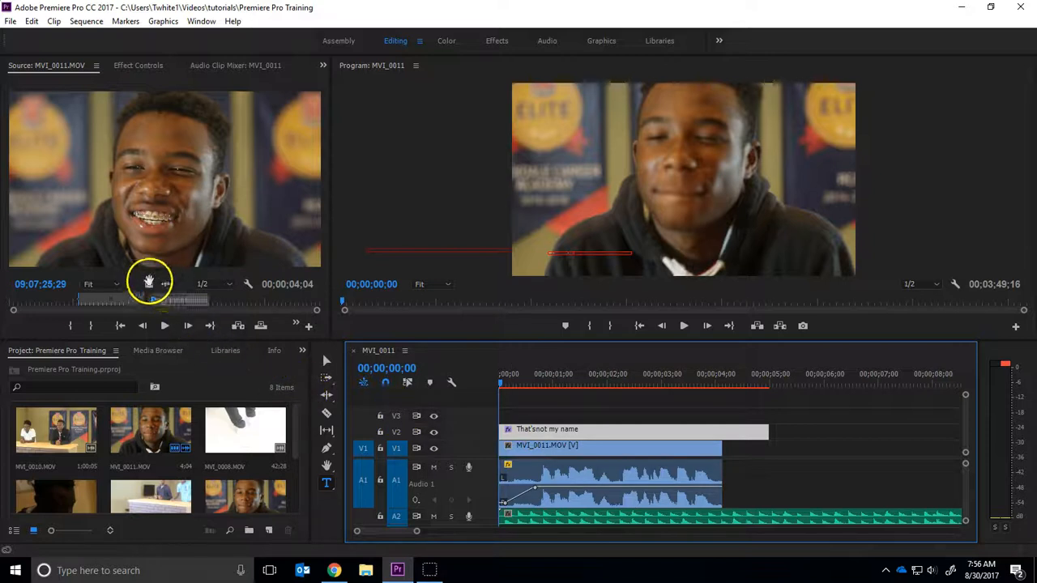
drag(149, 285, 635, 383)
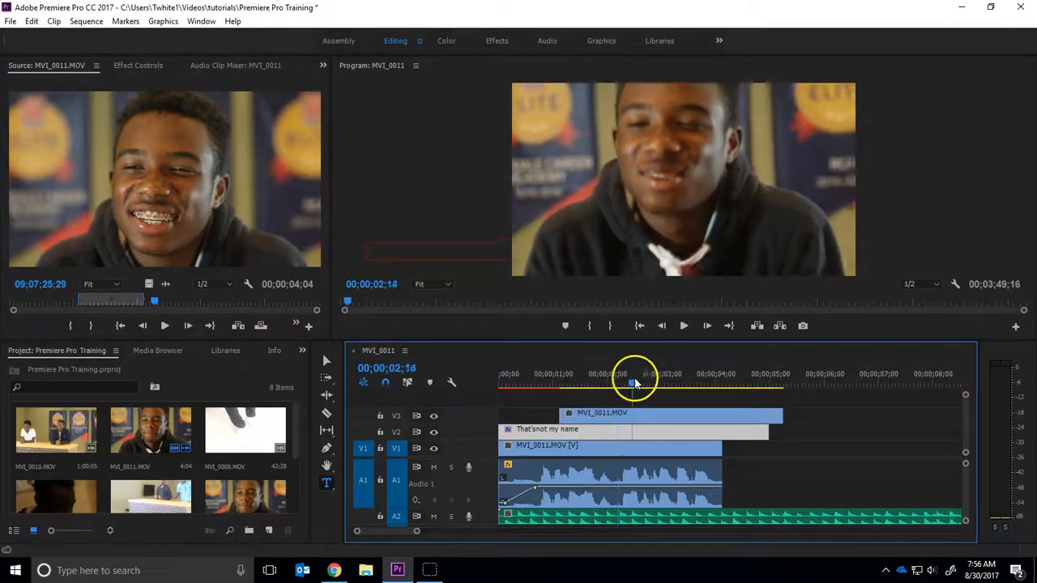
Step: Delete the video-only MVI_0011.MOV clip from V3 and save the project
click(658, 413)
key(Delete)
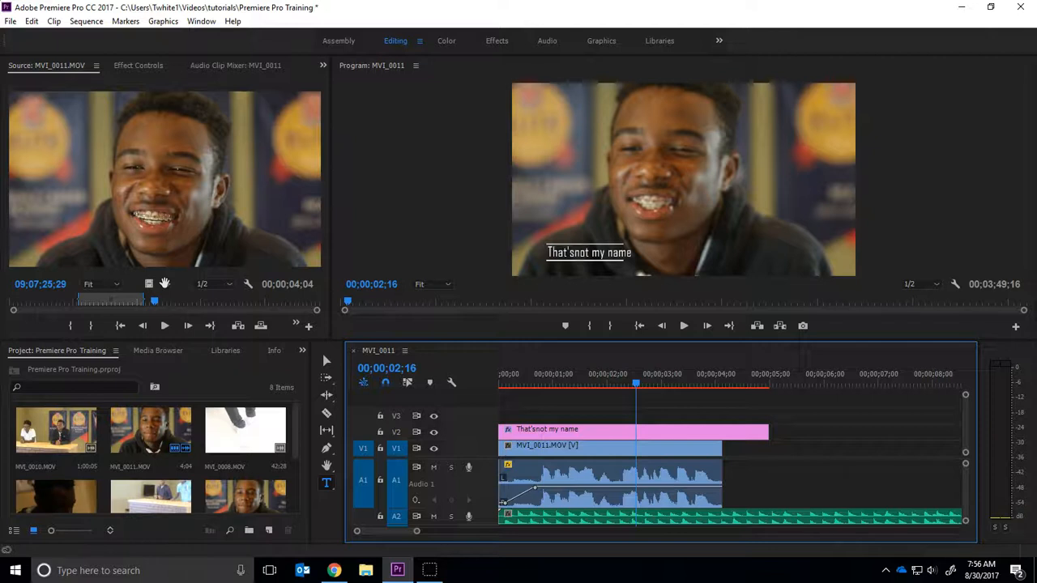
key(ctrl+s)
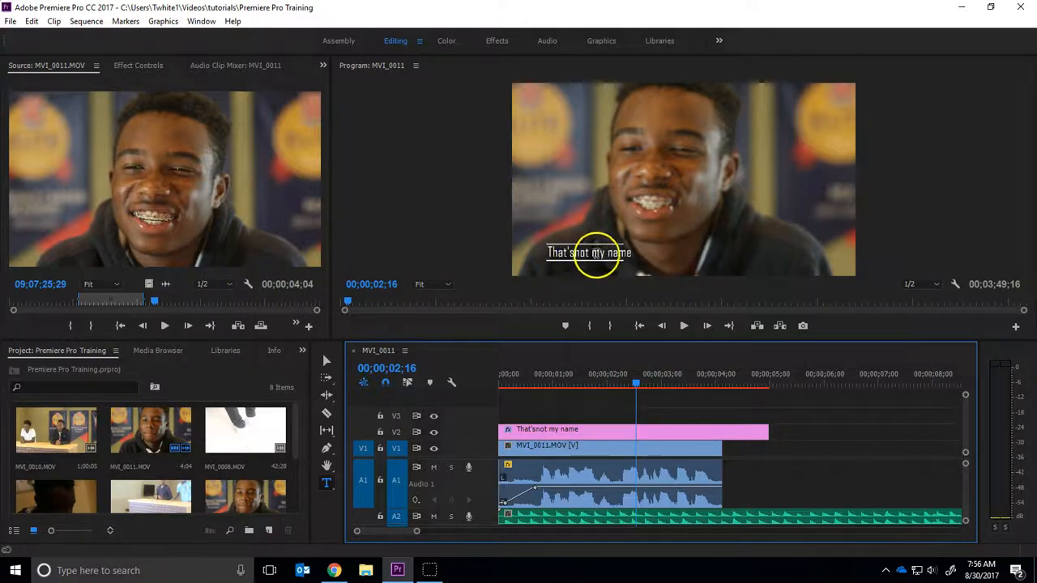
Step: Correct the lower third's text to "That's not my name", switch back to the Selection tool, and save the project
click(578, 252)
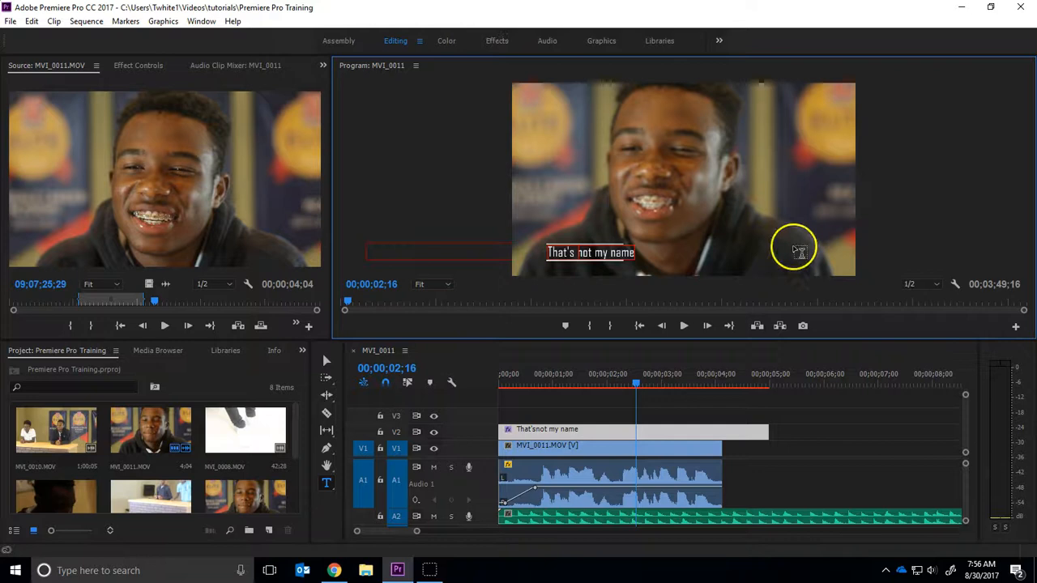
click(326, 361)
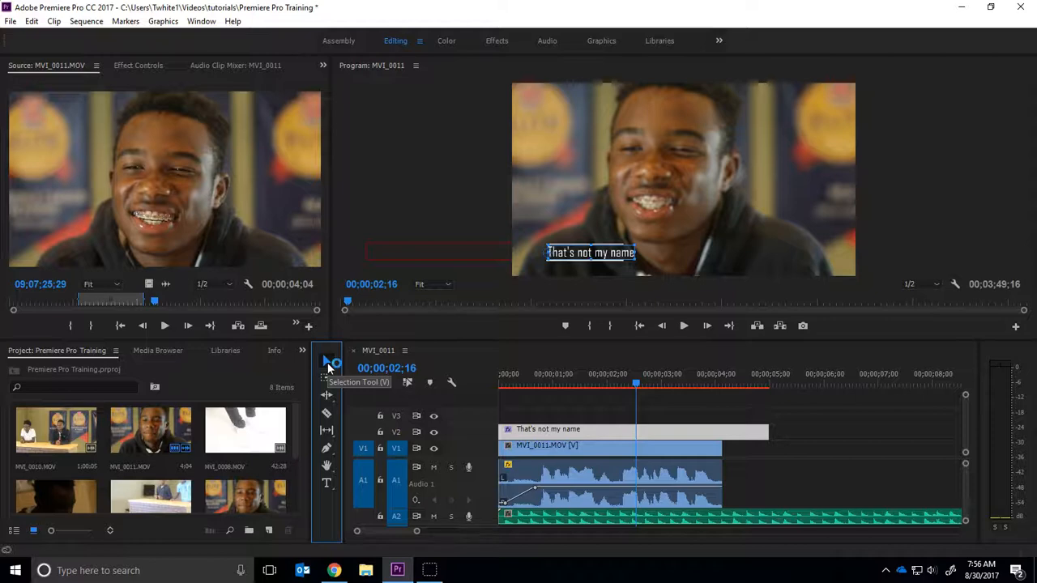
key(ctrl+s)
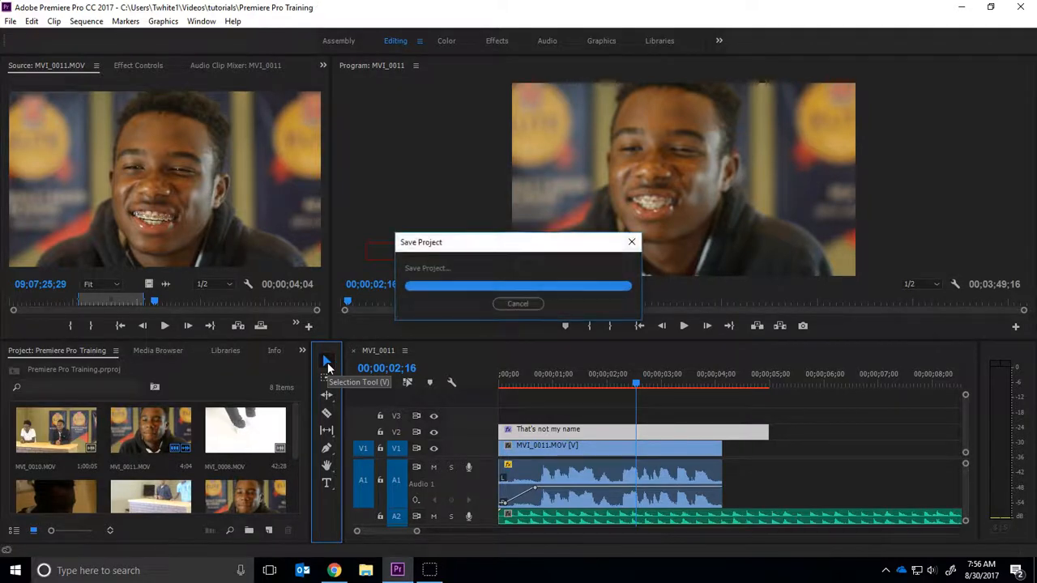